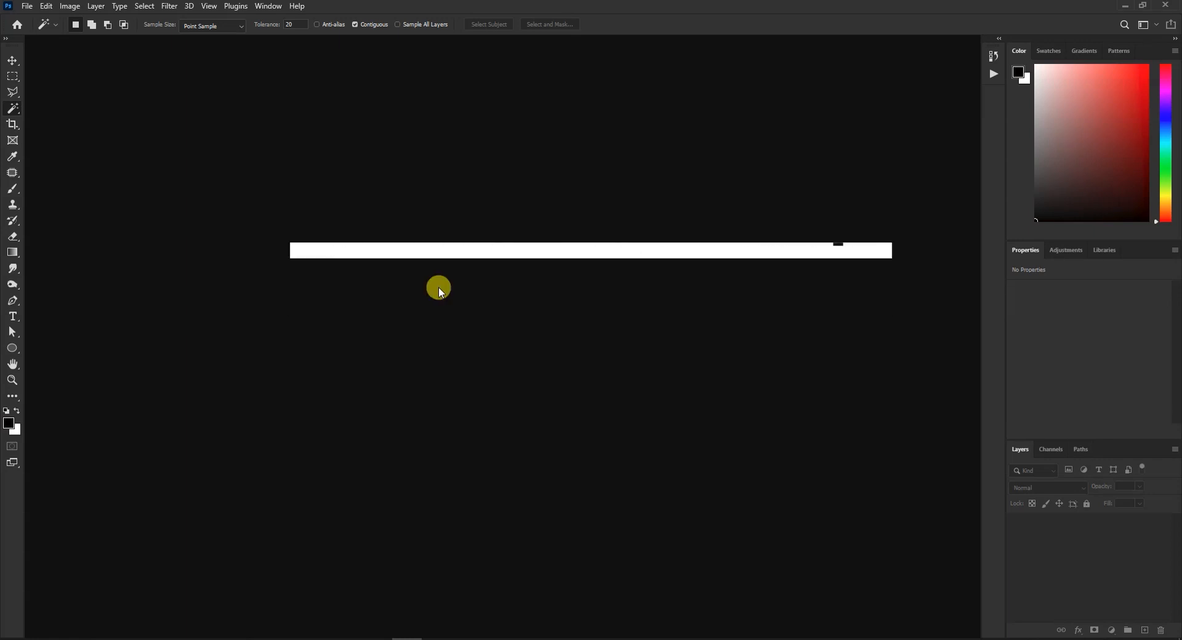
pyautogui.click(1050, 52)
pyautogui.click(1083, 51)
pyautogui.click(1120, 52)
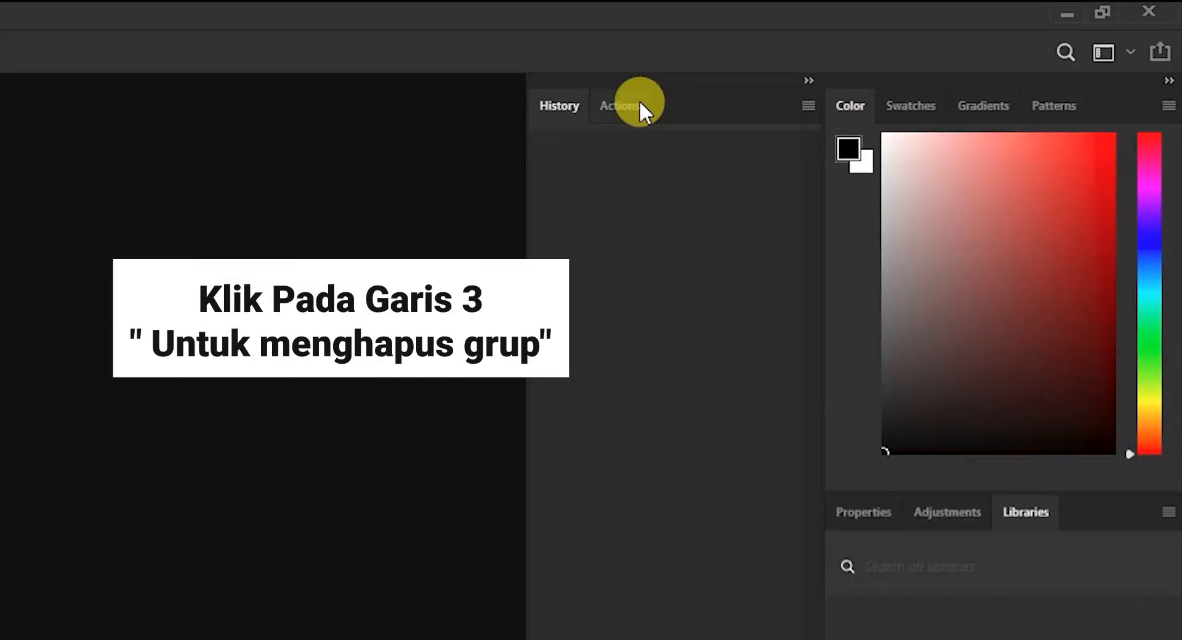
# - Close the History and Actions panel group, and close the Color, Swatches, Gradients and Patterns panels one at a time
pyautogui.click(807, 106)
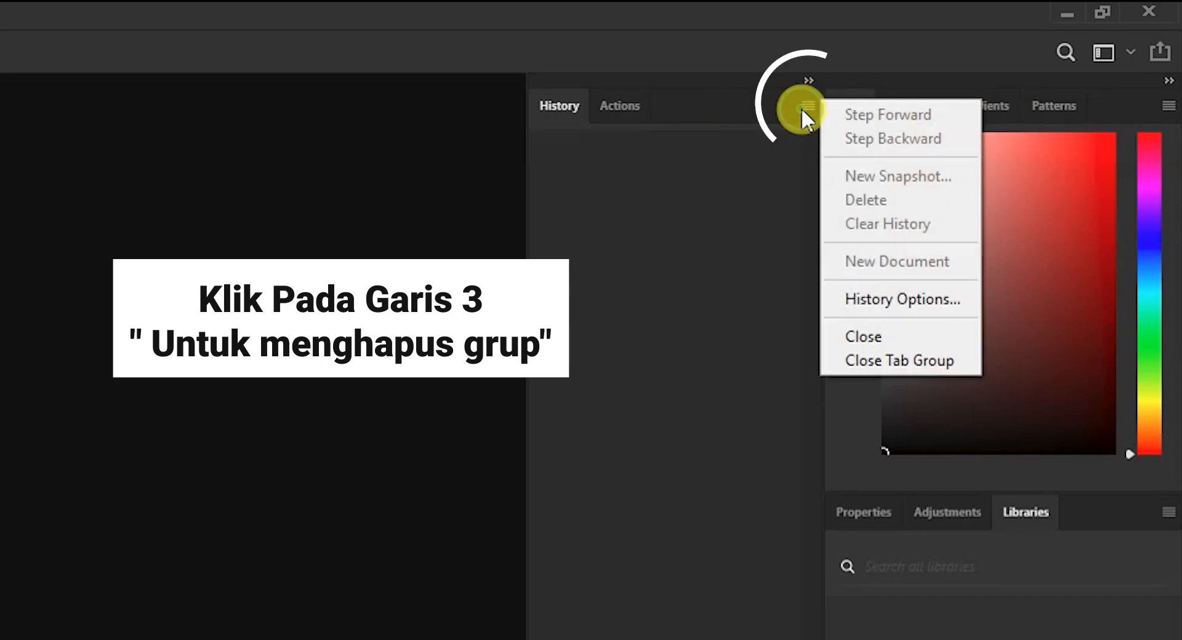
pyautogui.click(870, 355)
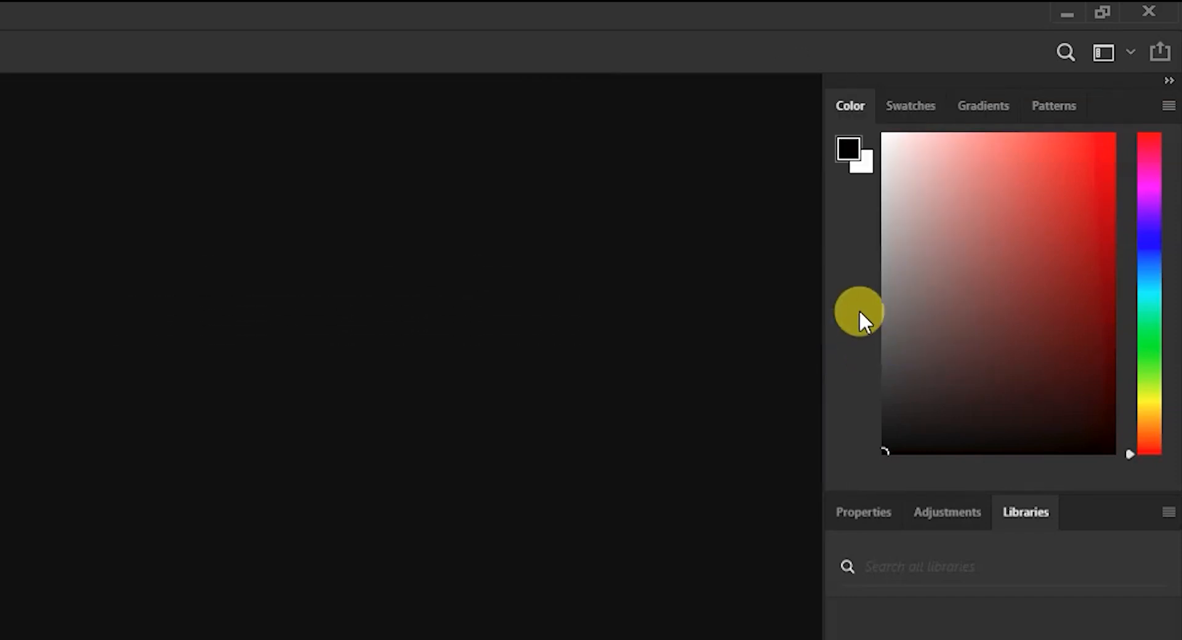
pyautogui.rightClick(855, 105)
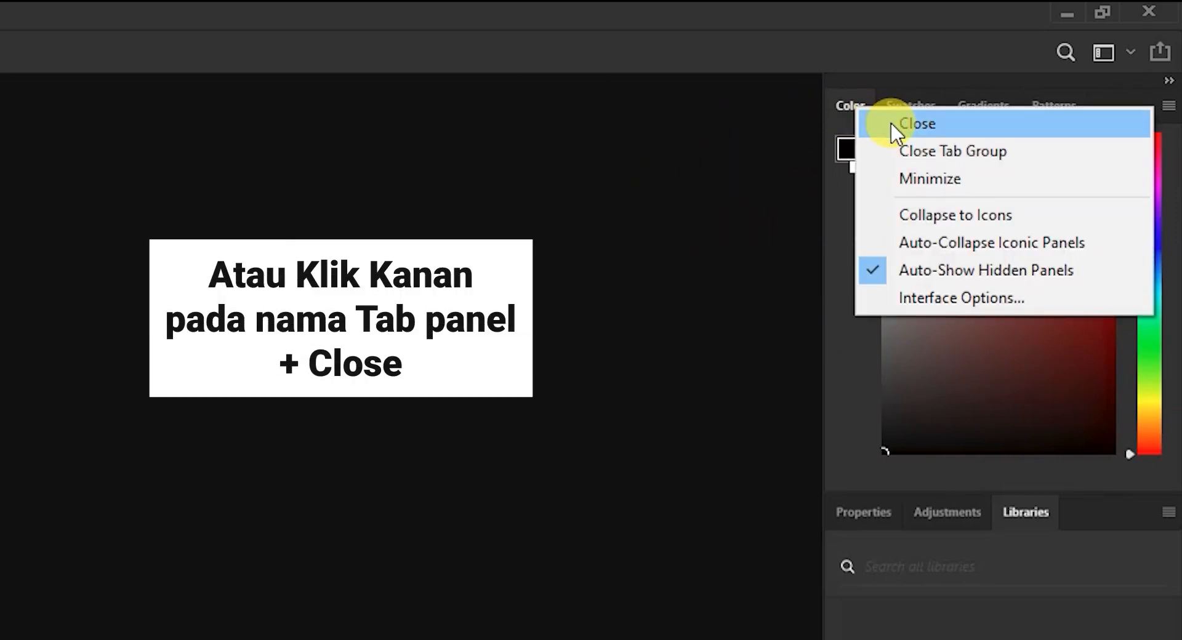
pyautogui.click(894, 127)
pyautogui.rightClick(878, 111)
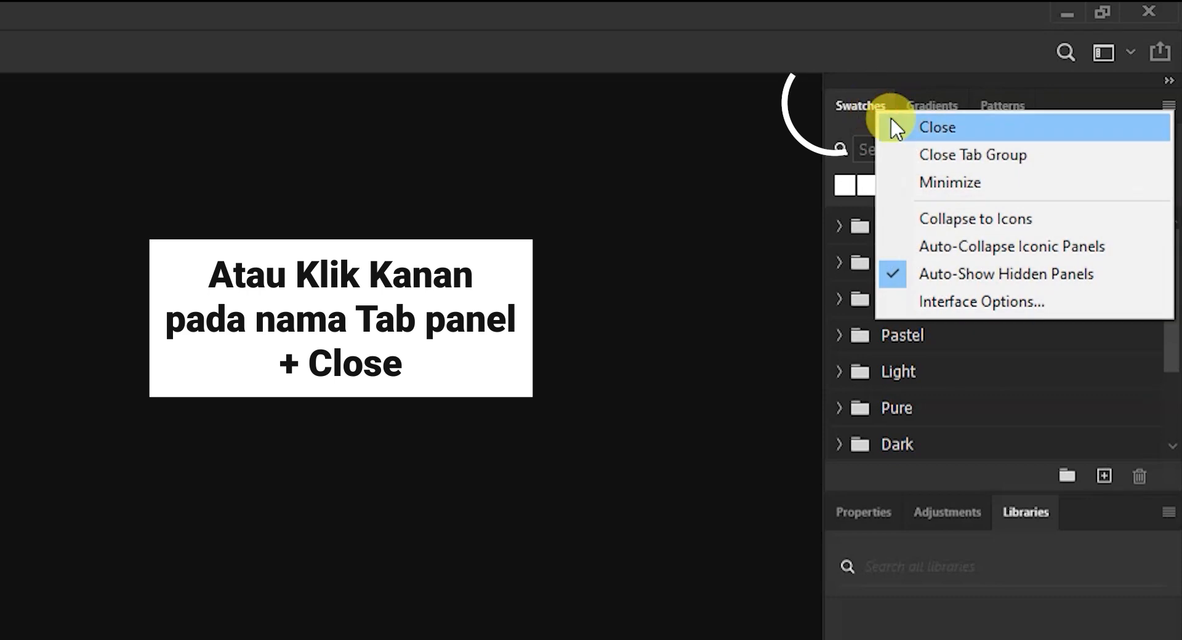
pyautogui.click(891, 123)
pyautogui.rightClick(873, 111)
pyautogui.click(896, 125)
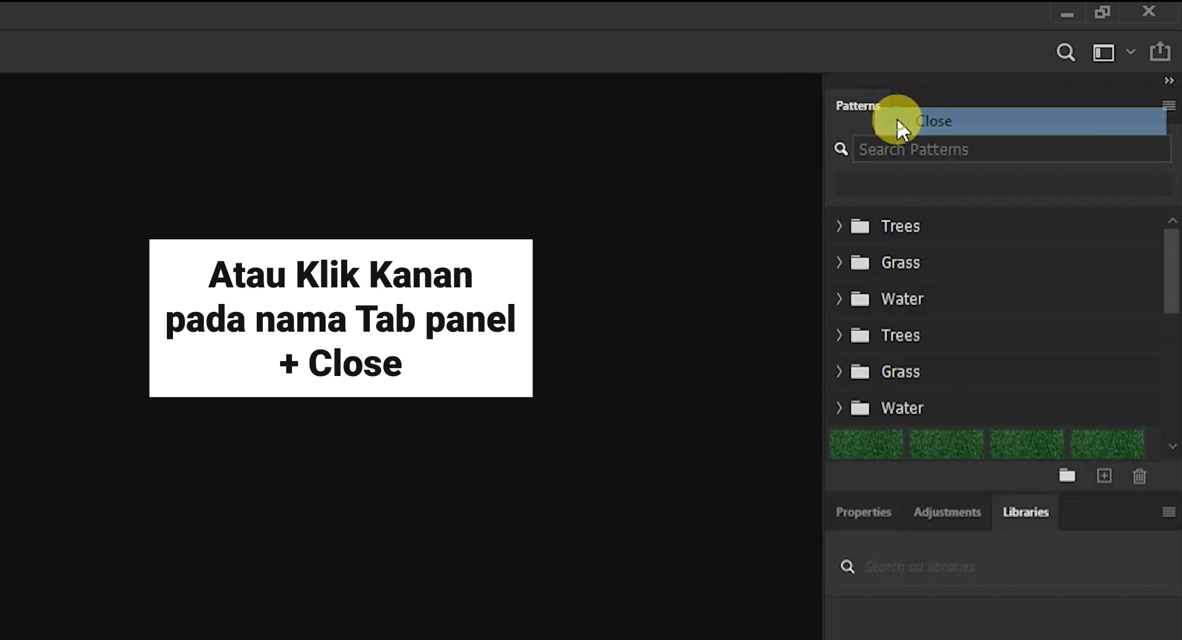
pyautogui.rightClick(867, 103)
pyautogui.click(897, 122)
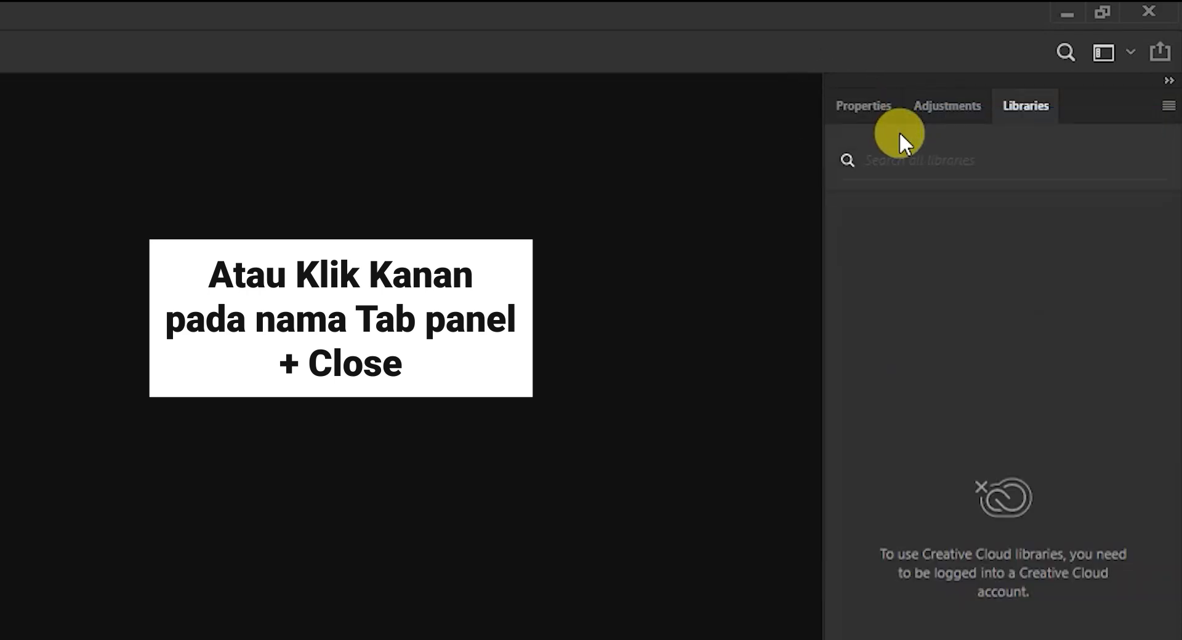
# - Close the whole Properties, Adjustments and Libraries panel group and the whole Layers, Channels and Paths group
pyautogui.click(1168, 109)
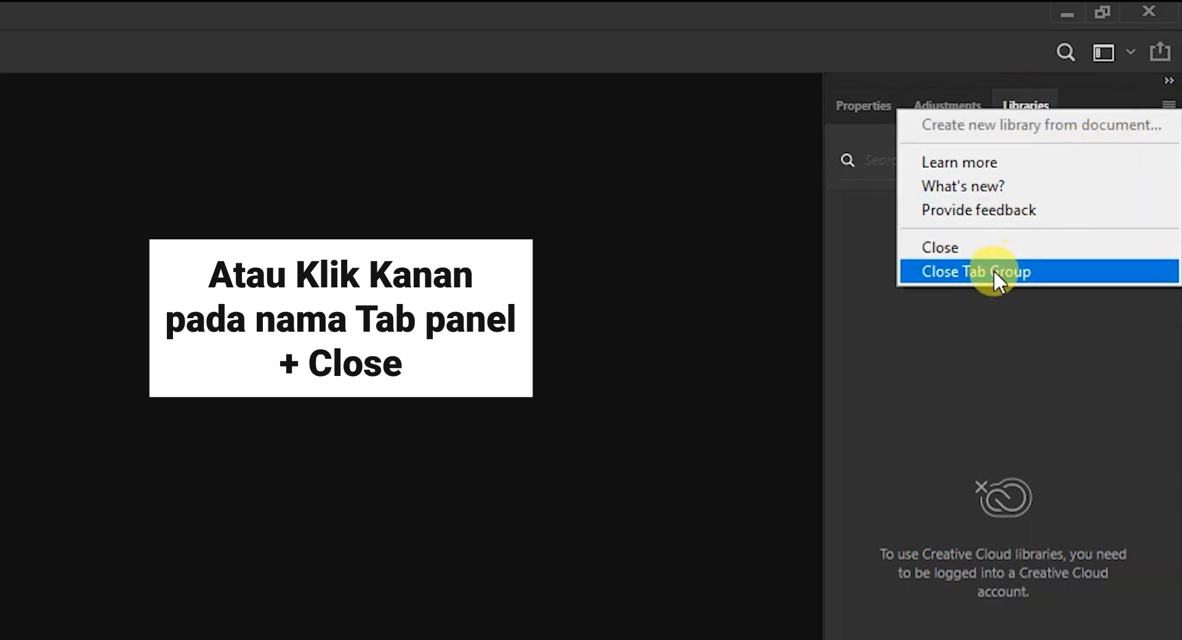
pyautogui.click(992, 271)
pyautogui.click(1168, 106)
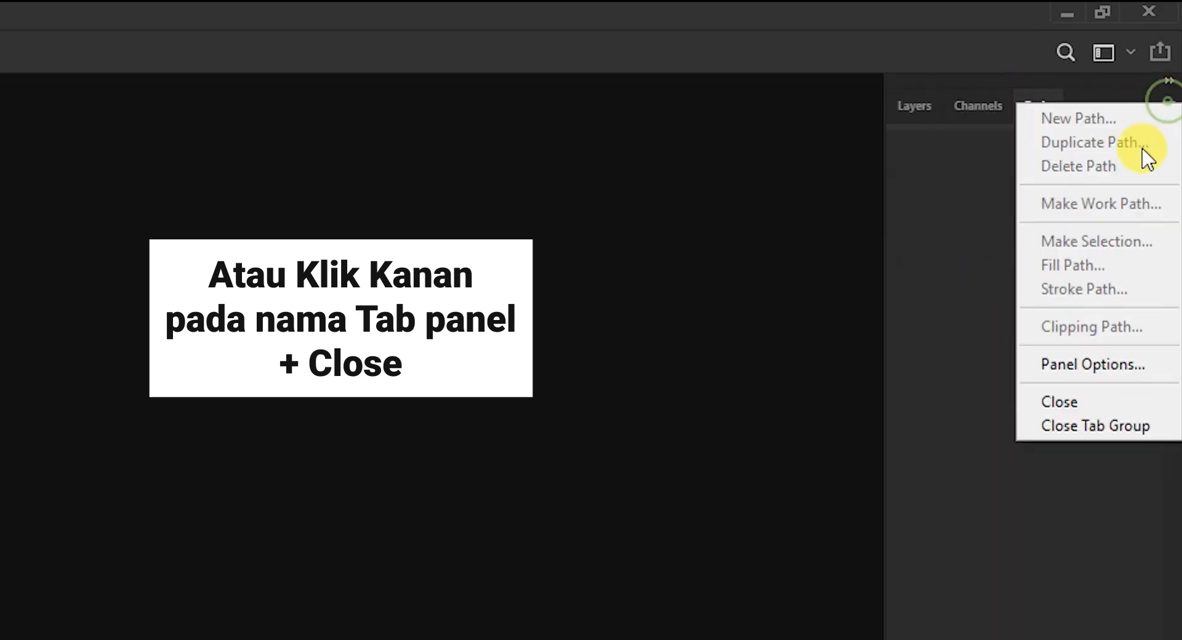
pyautogui.click(1085, 422)
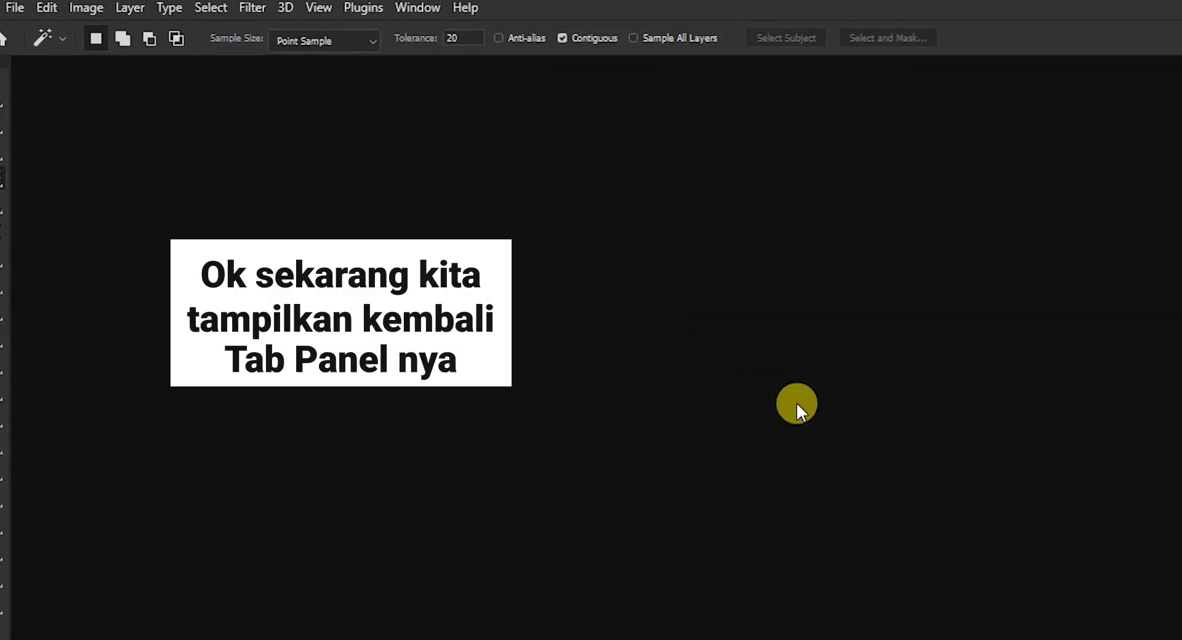
# - Show the Layers panel again and dock it along the right edge of the workspace
pyautogui.click(427, 8)
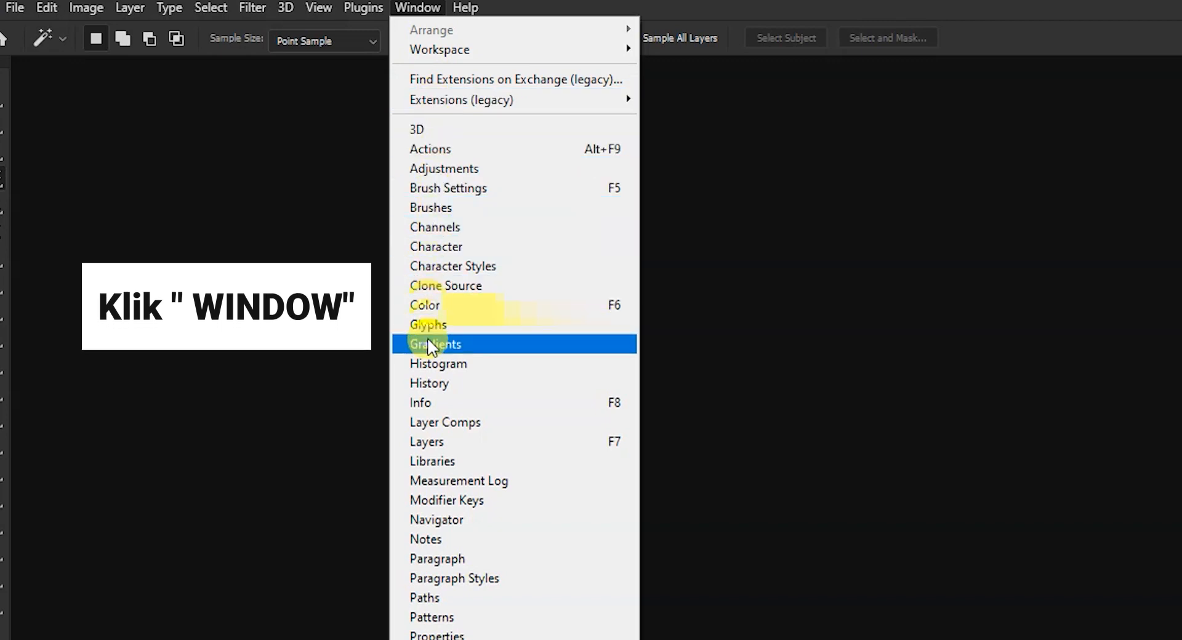
pyautogui.click(456, 448)
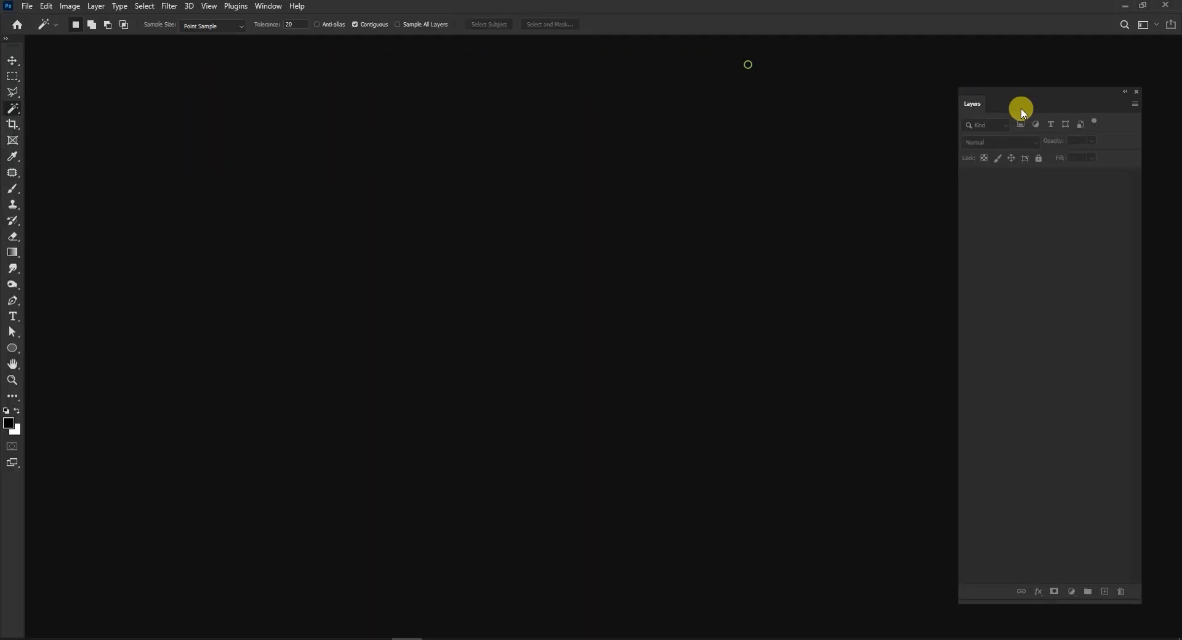
pyautogui.moveTo(1050, 116); pyautogui.dragTo(1169, 108)
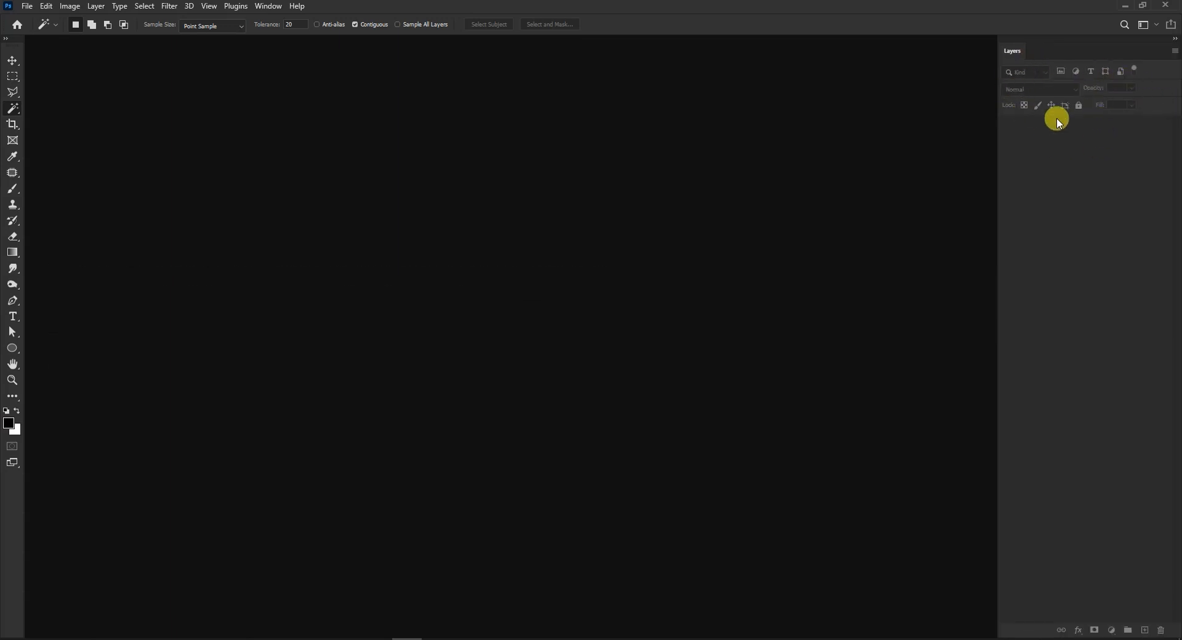
# - Show the History panel with Actions and dock the two as one tab group directly left of the Layers panel
pyautogui.click(268, 6)
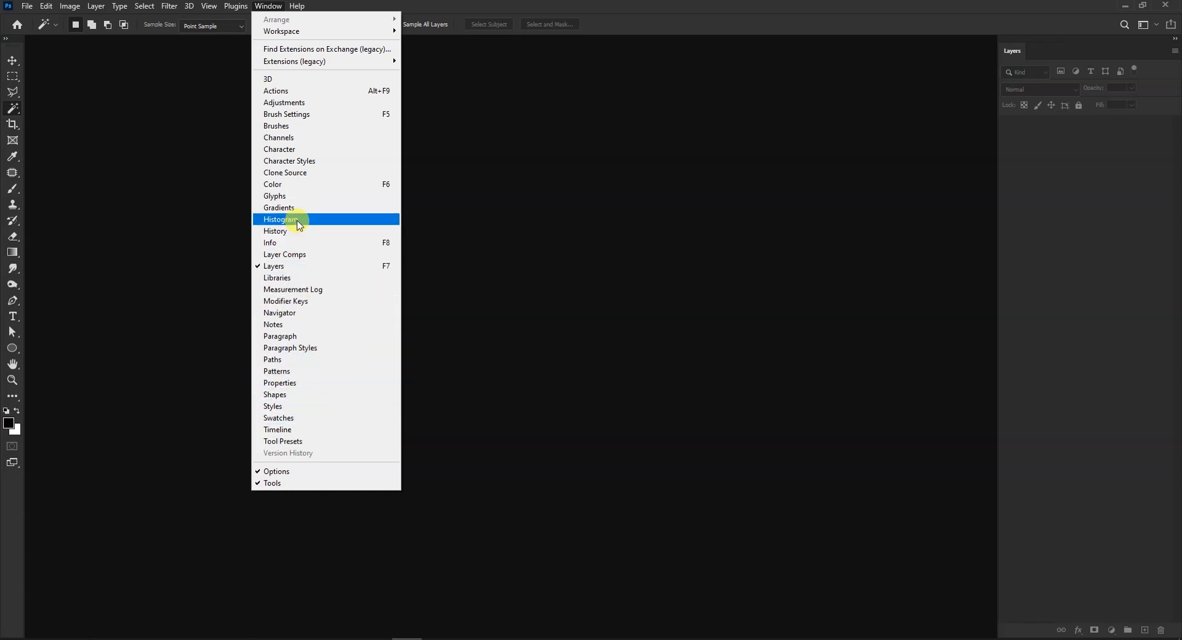
pyautogui.click(286, 237)
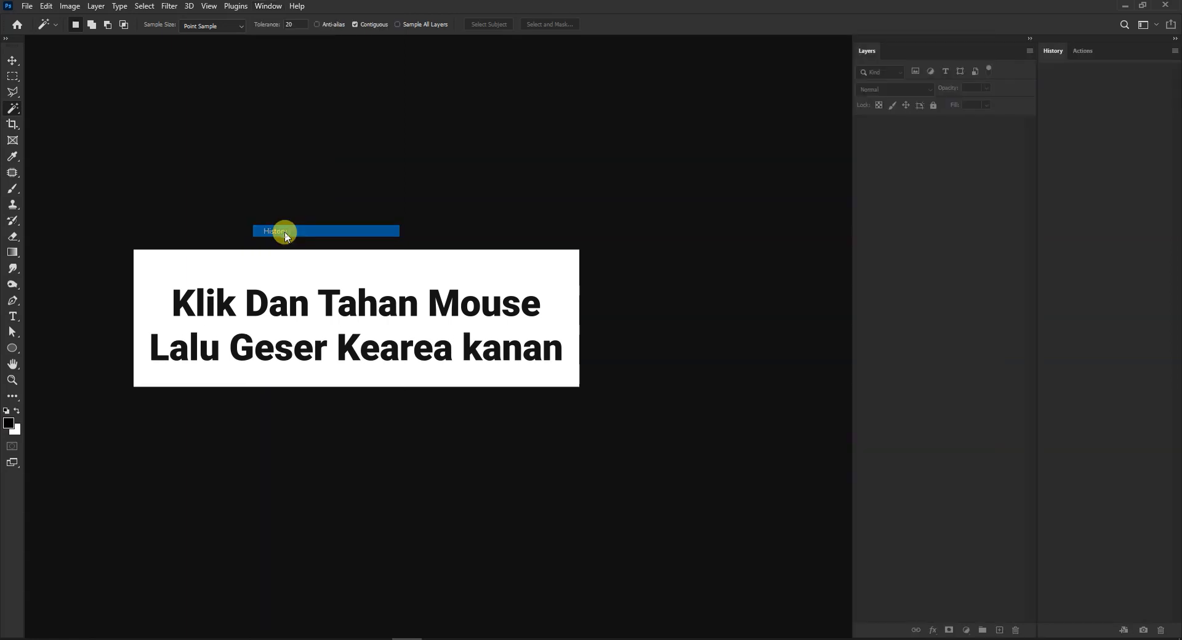
pyautogui.moveTo(1136, 52); pyautogui.dragTo(665, 93)
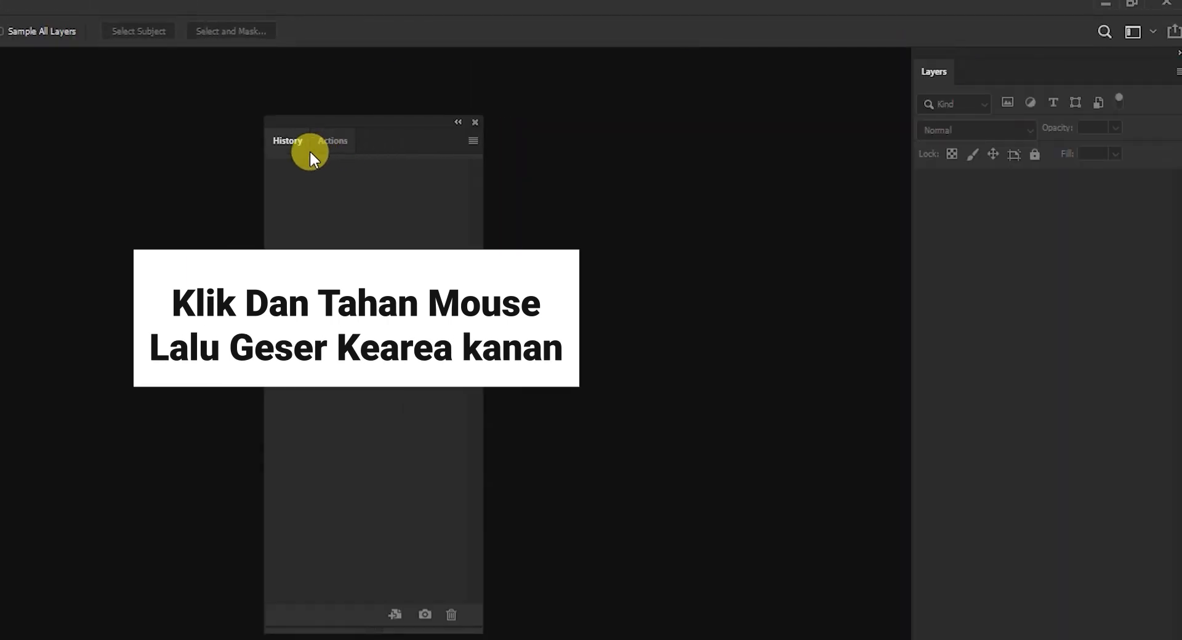
pyautogui.moveTo(287, 143); pyautogui.dragTo(901, 188)
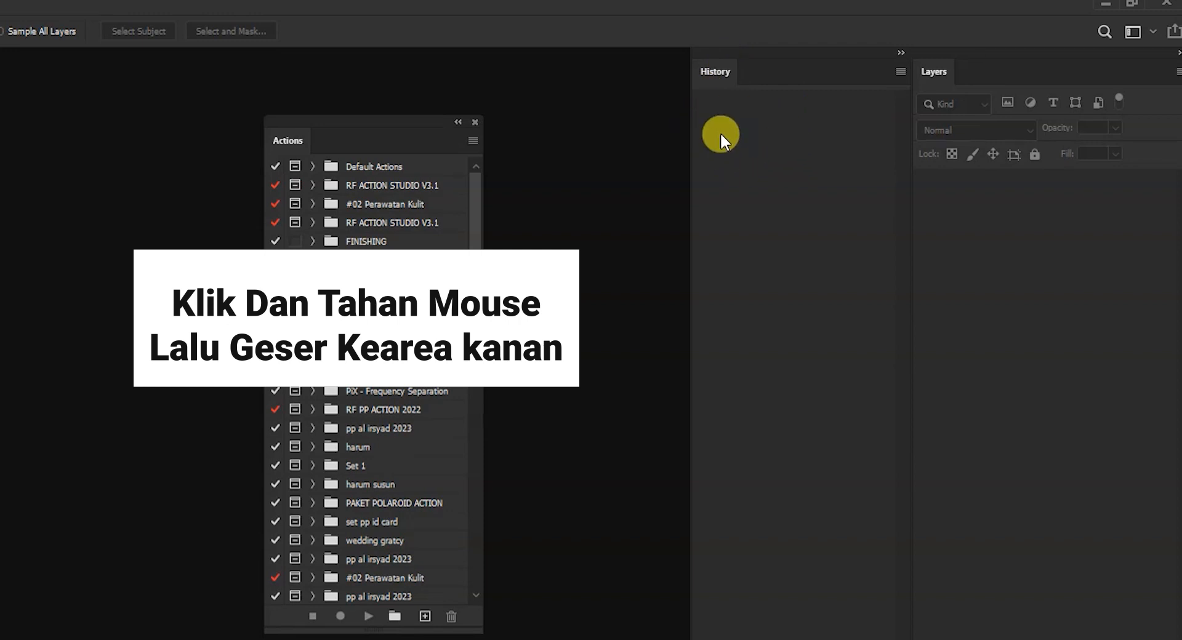
pyautogui.moveTo(290, 138); pyautogui.dragTo(777, 73)
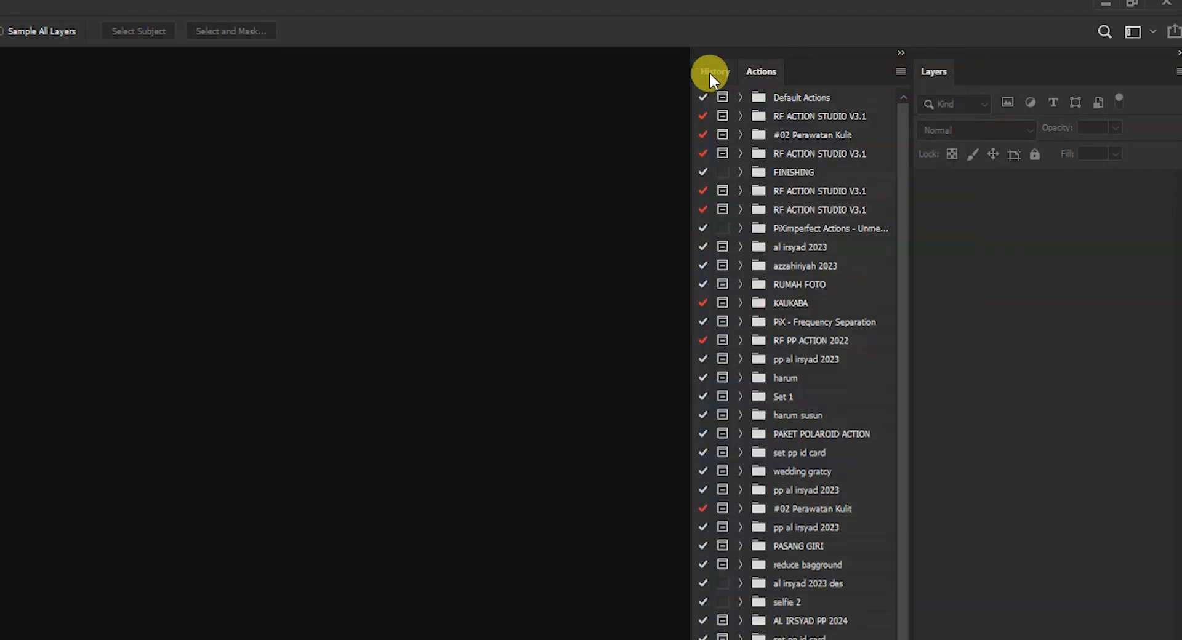
pyautogui.click(711, 73)
pyautogui.click(757, 75)
pyautogui.click(716, 72)
pyautogui.click(759, 72)
pyautogui.click(723, 70)
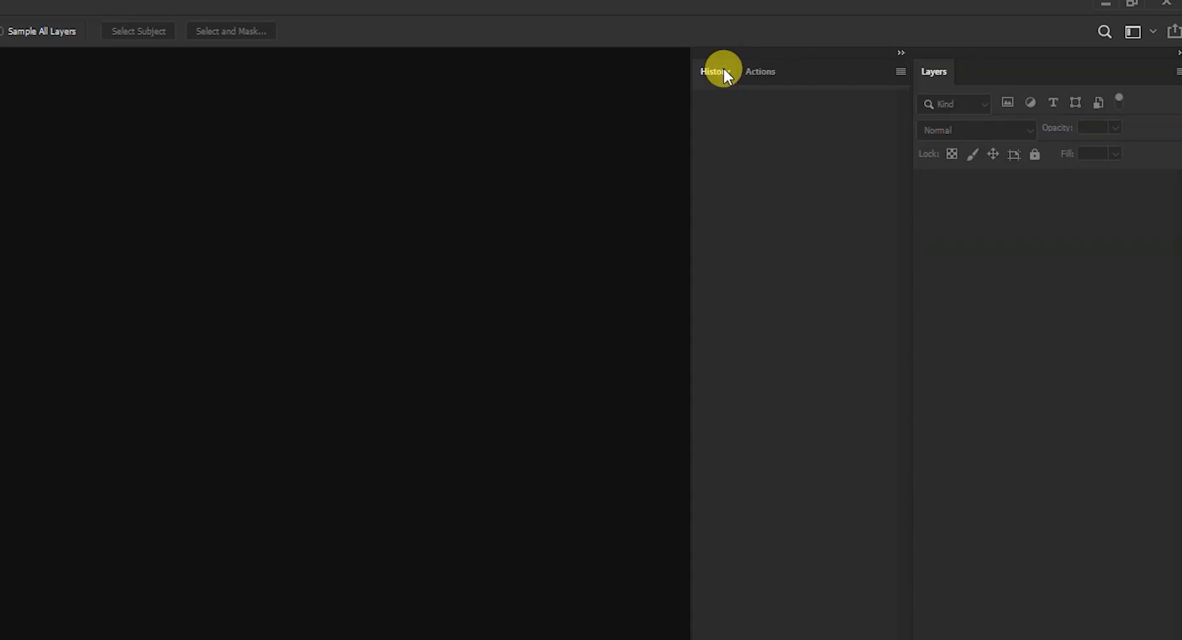
# - Show the Character panel with Paragraph and dock the group as its own column left of History and Actions
pyautogui.click(268, 6)
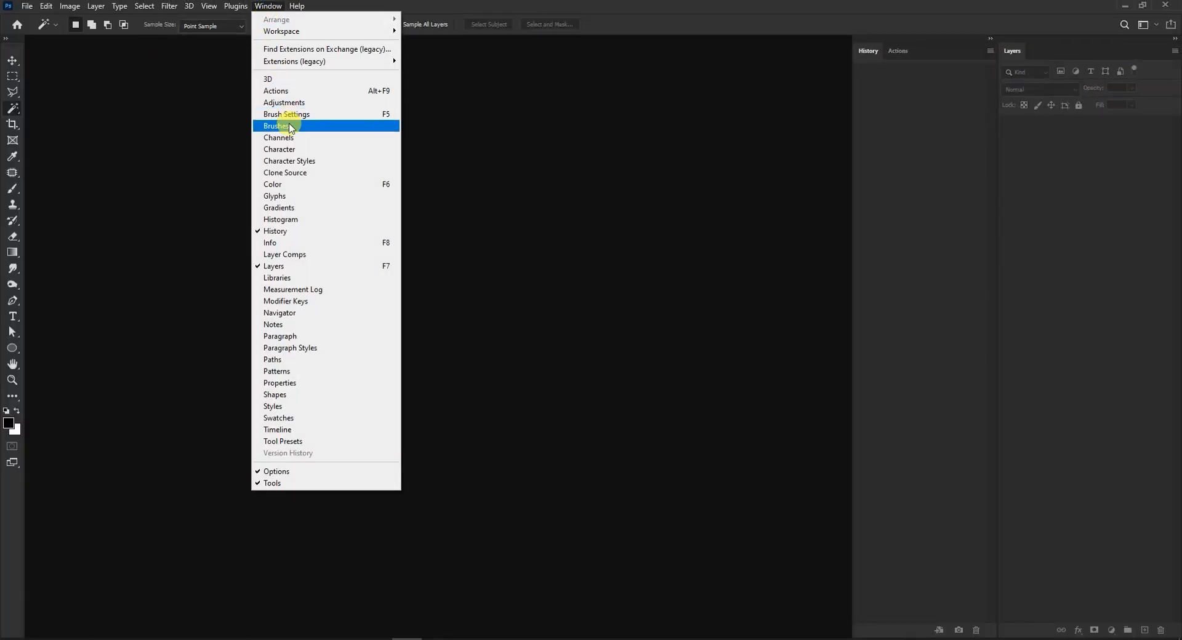
pyautogui.click(284, 153)
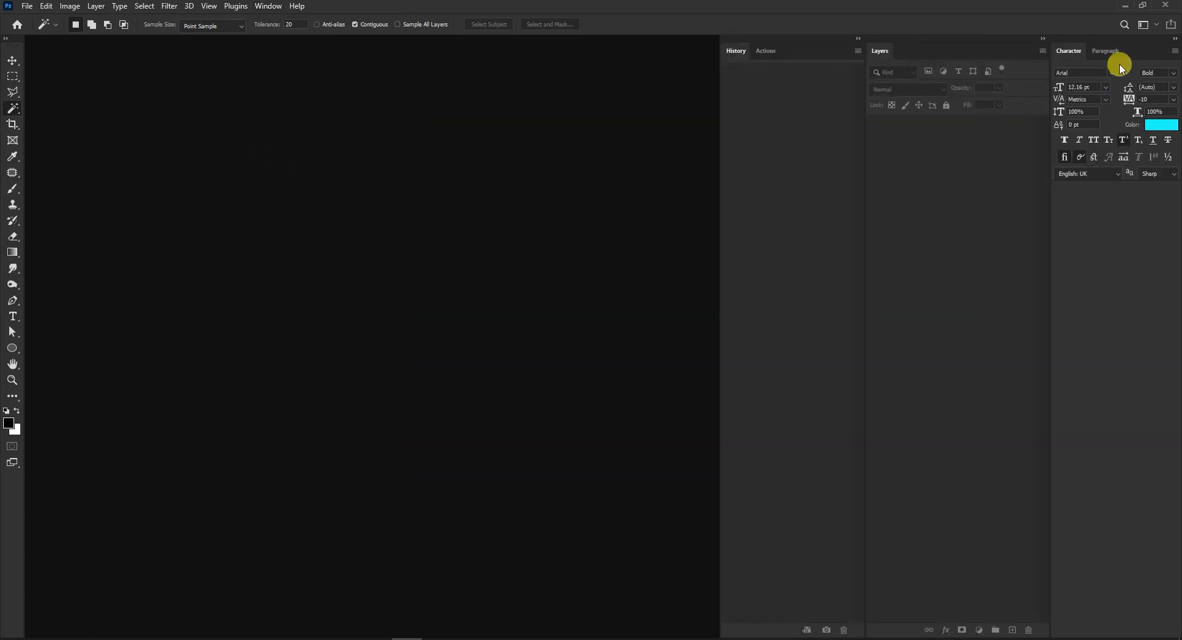
pyautogui.moveTo(1147, 49); pyautogui.dragTo(646, 95)
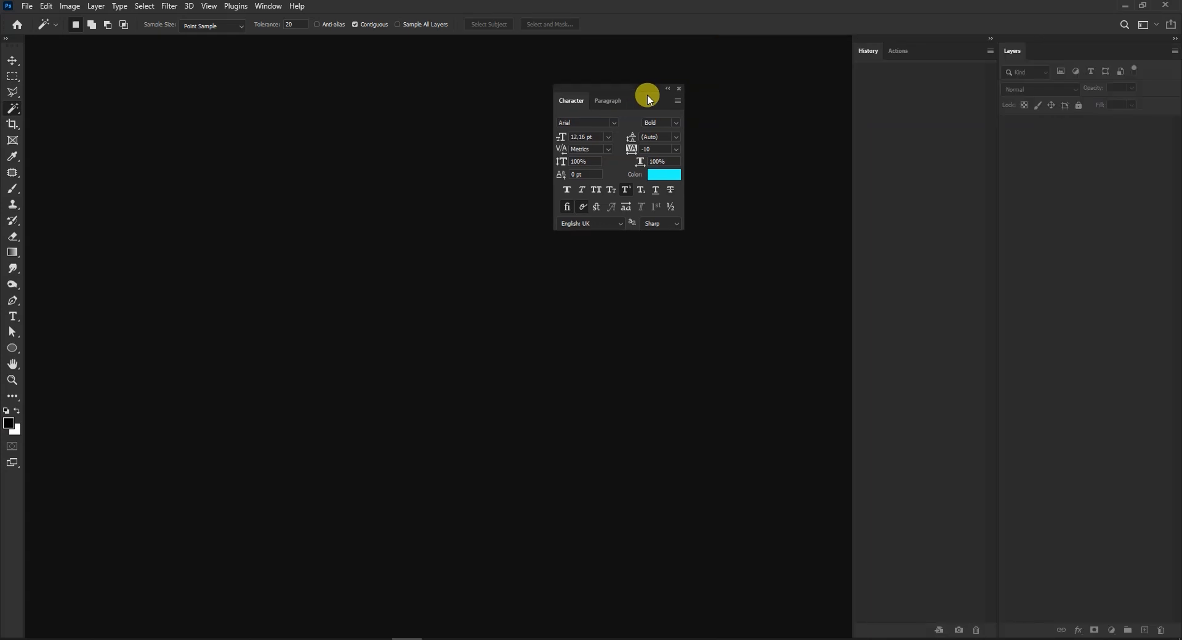
pyautogui.moveTo(612, 87); pyautogui.dragTo(845, 87)
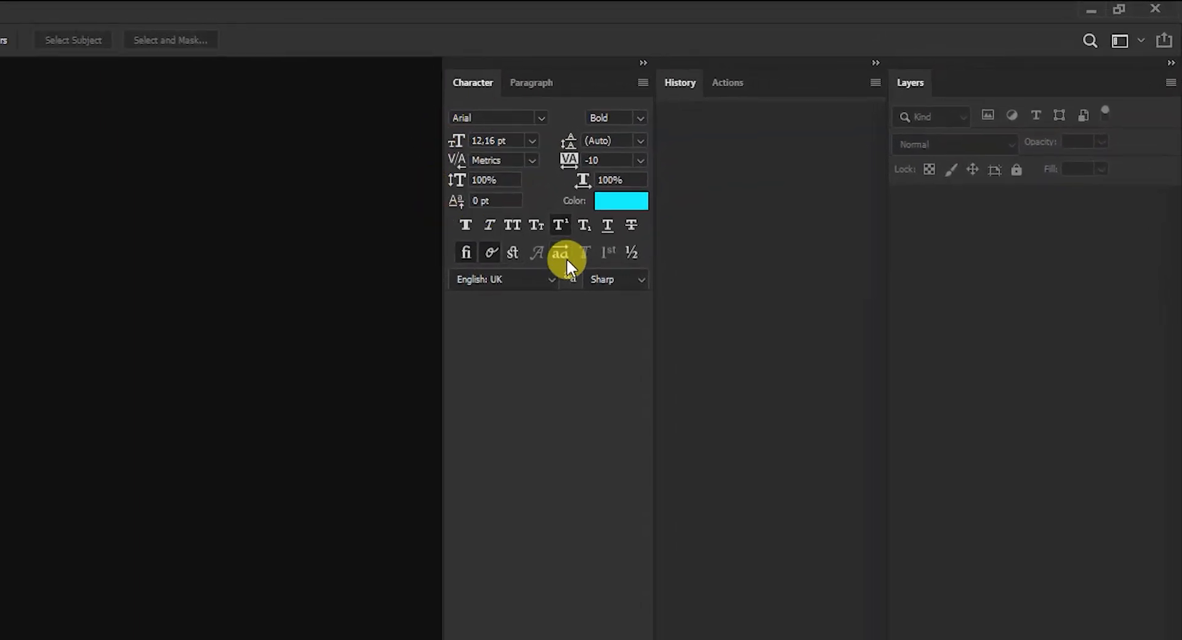
# - Collapse the Character, History and Layers panel columns to icons
pyautogui.click(642, 64)
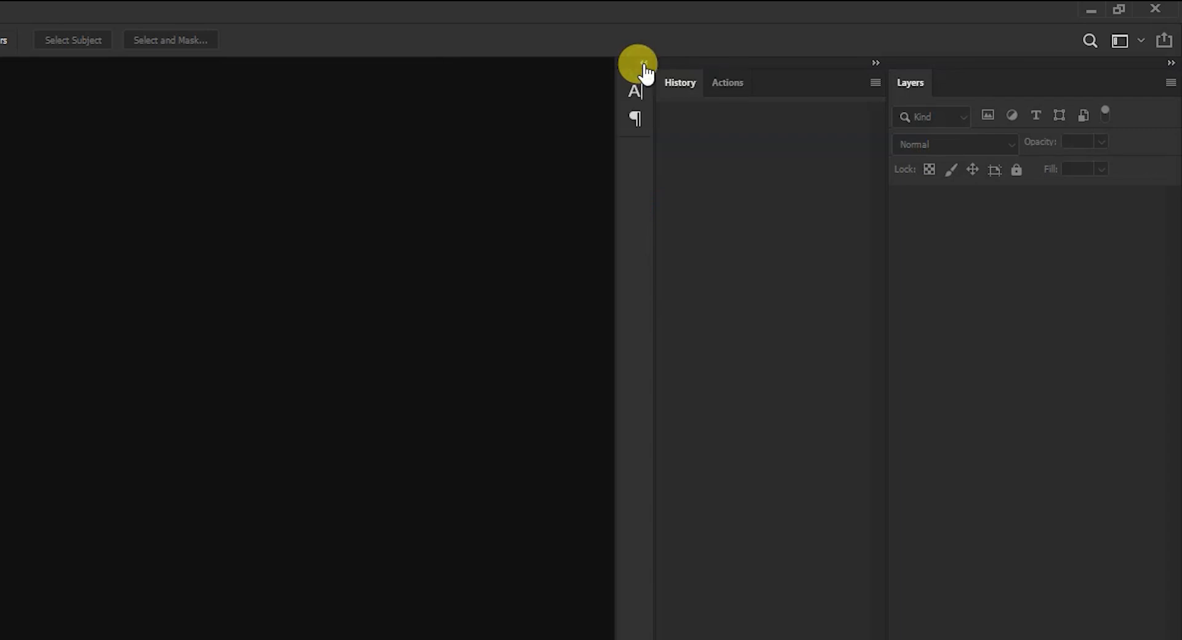
pyautogui.click(875, 62)
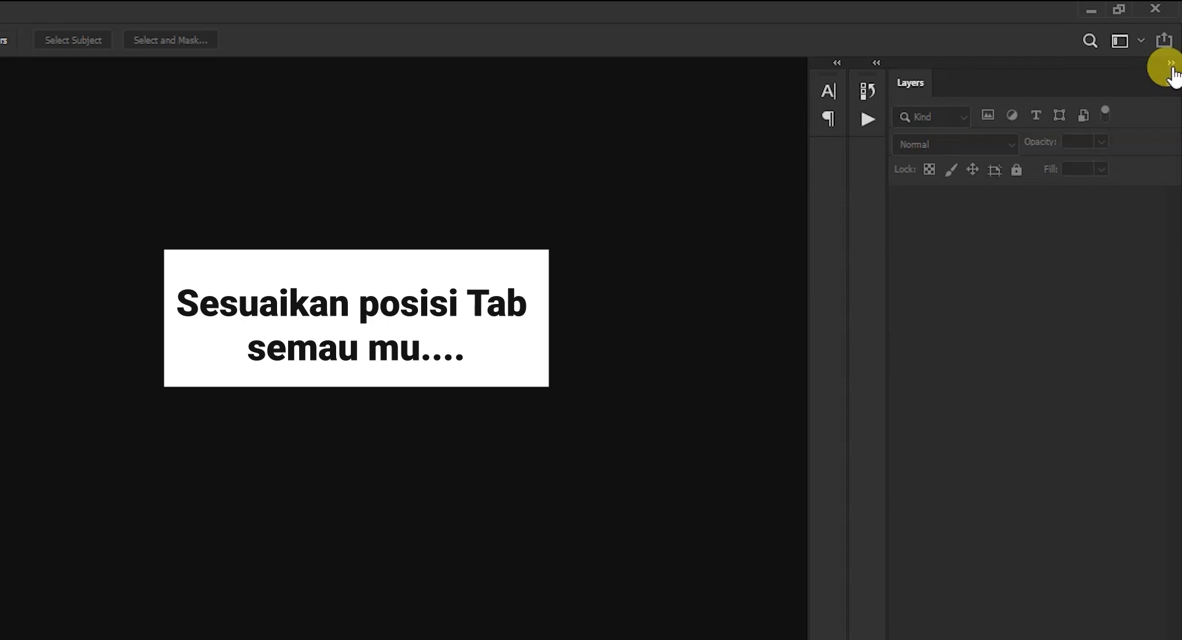
pyautogui.click(1171, 64)
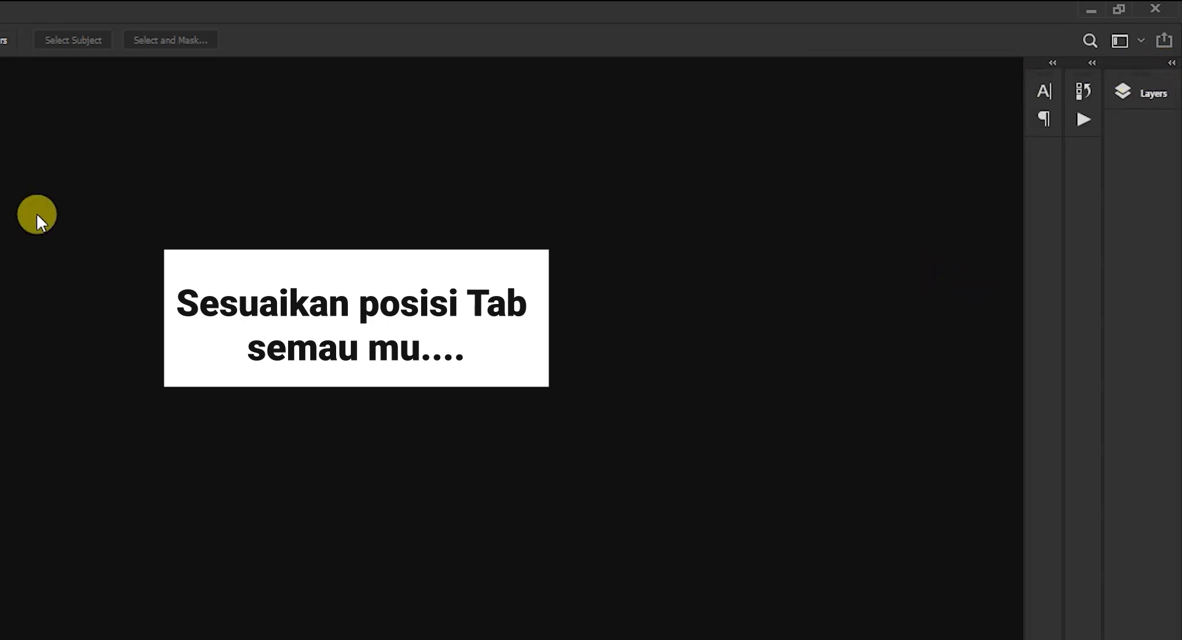
# - Expand the collapsed Character, History and Layers columns back to full panels
pyautogui.click(1053, 63)
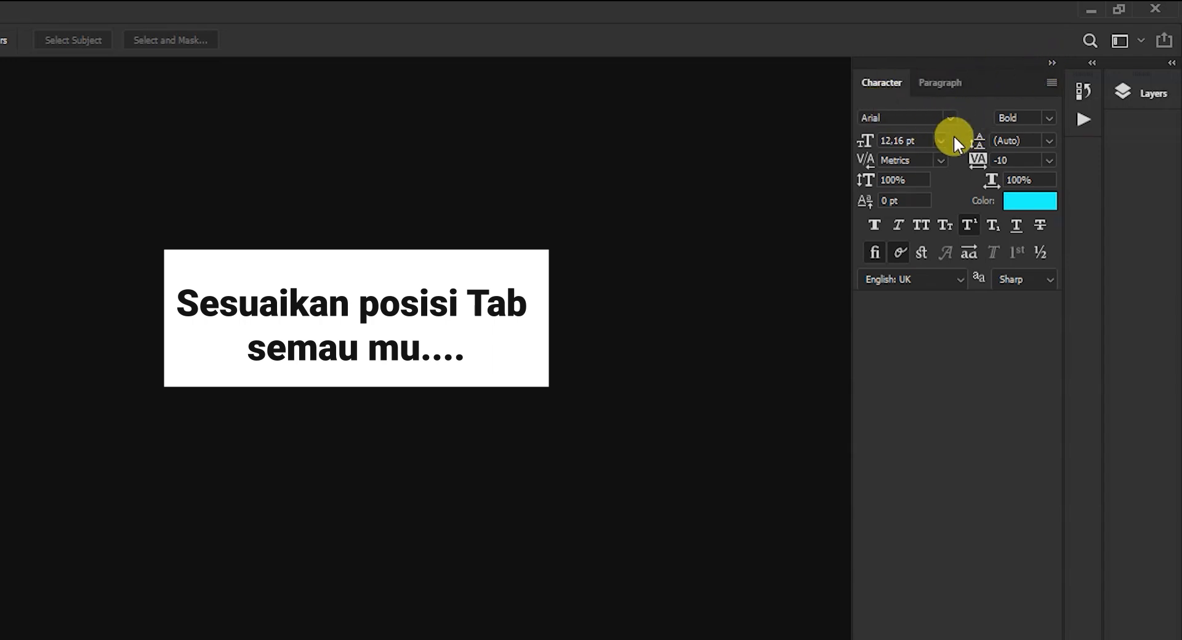
pyautogui.click(1092, 65)
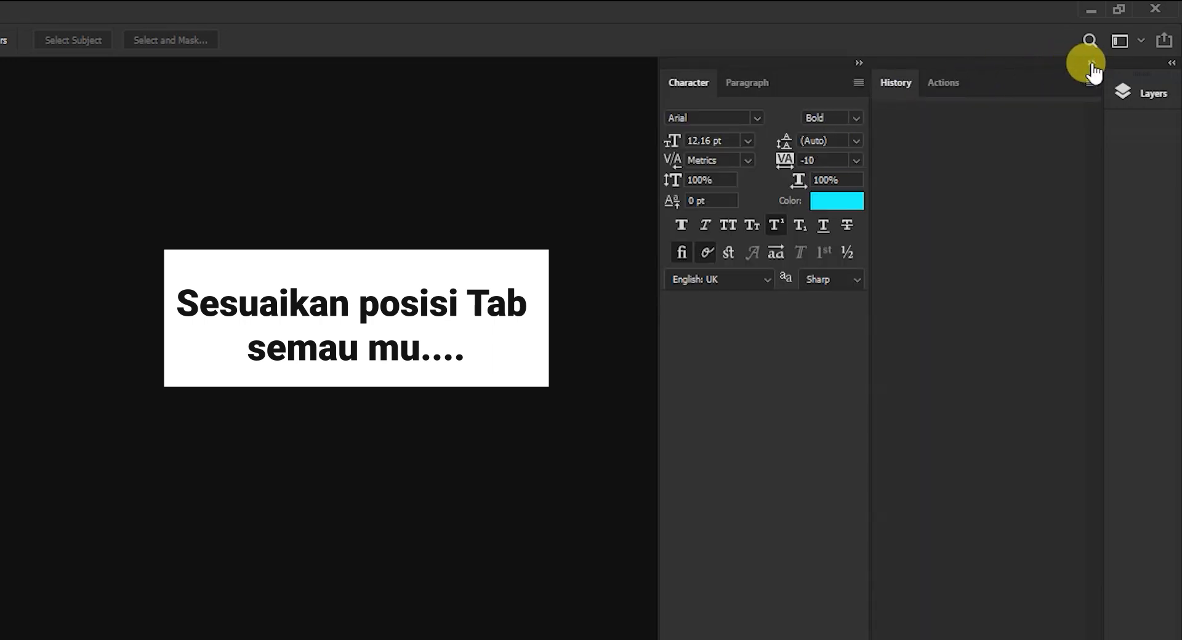
pyautogui.click(1169, 65)
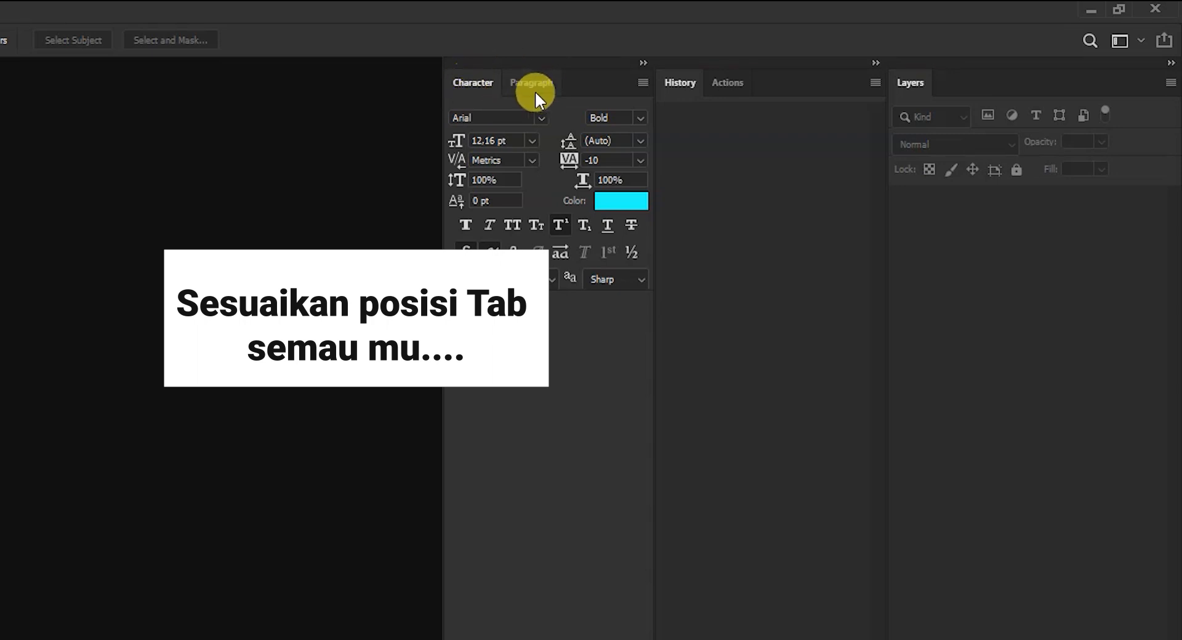
# - Merge the History, Actions, Character and Paragraph panels into the Layers panel's tab group, and bring History to the front
pyautogui.moveTo(483, 91); pyautogui.dragTo(782, 87)
pyautogui.moveTo(492, 80); pyautogui.dragTo(842, 83)
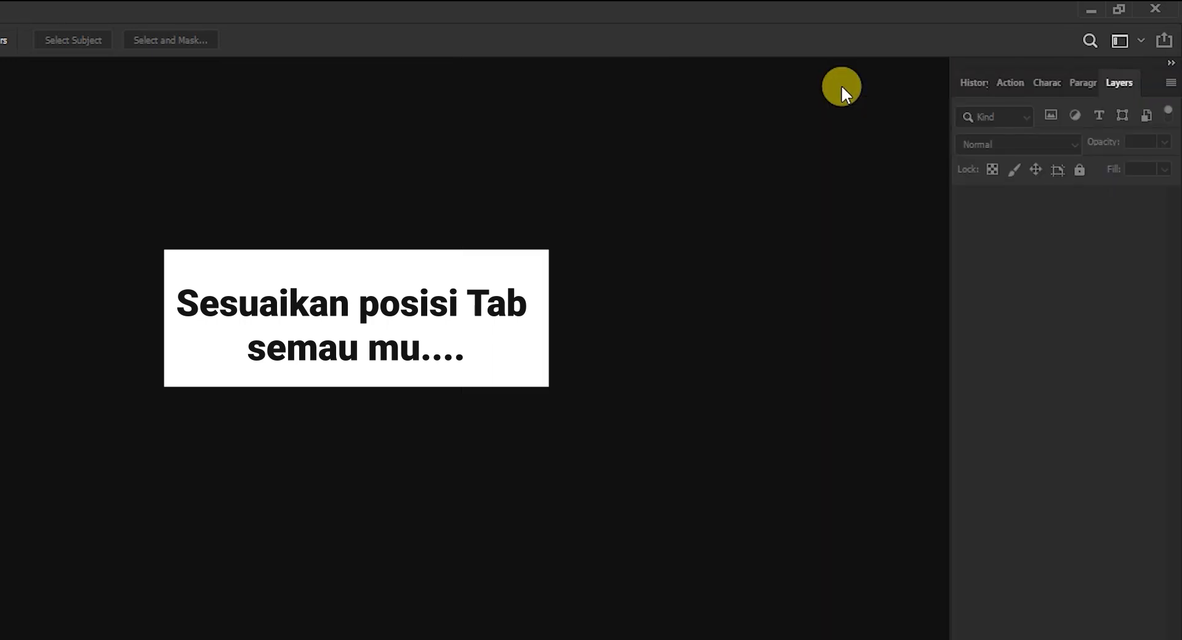
pyautogui.click(1087, 83)
pyautogui.click(1051, 82)
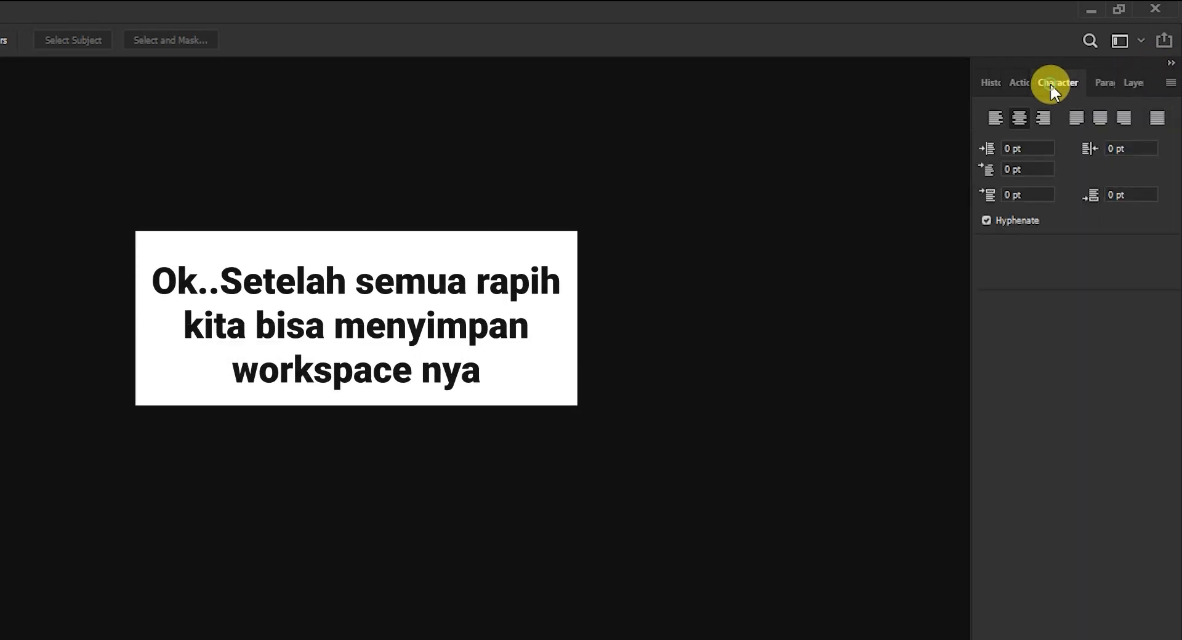
pyautogui.click(1019, 81)
pyautogui.click(974, 84)
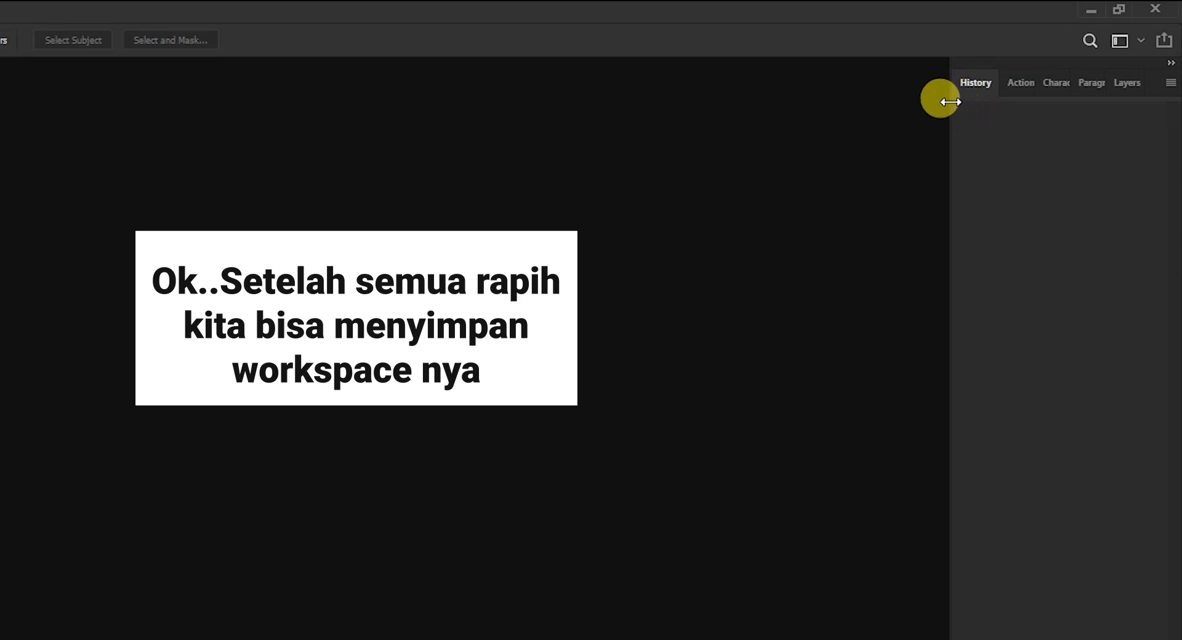
# - Widen the merged panel group to fit its full tab names, and switch through Actions and Character to Paragraph
pyautogui.moveTo(948, 107); pyautogui.dragTo(718, 203)
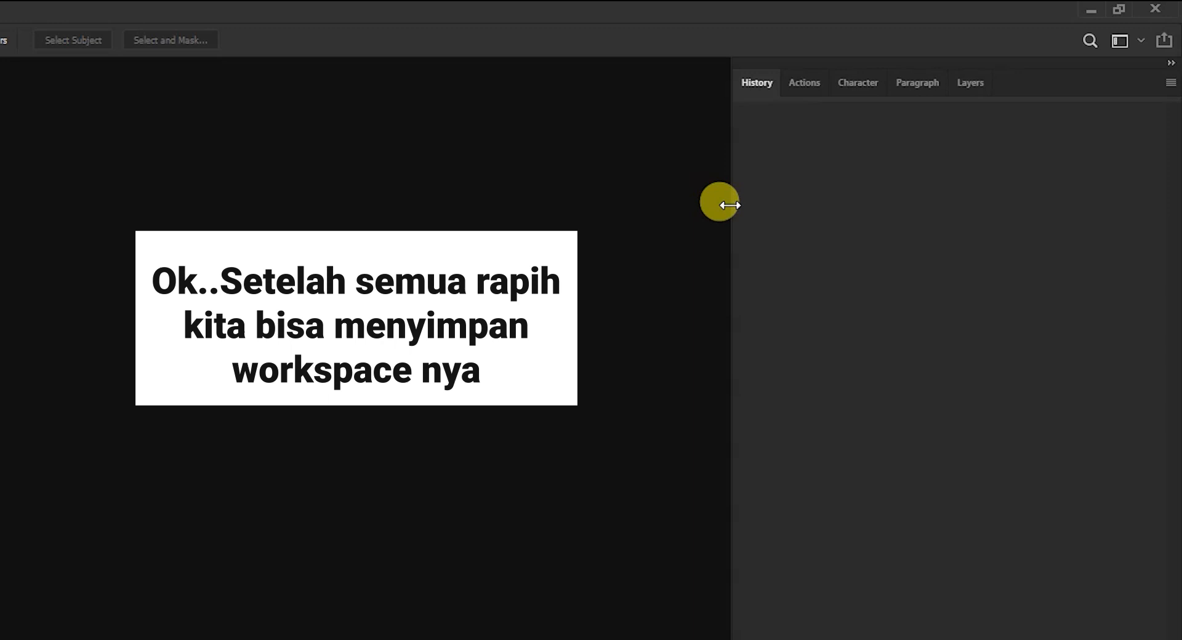
pyautogui.click(806, 82)
pyautogui.click(857, 85)
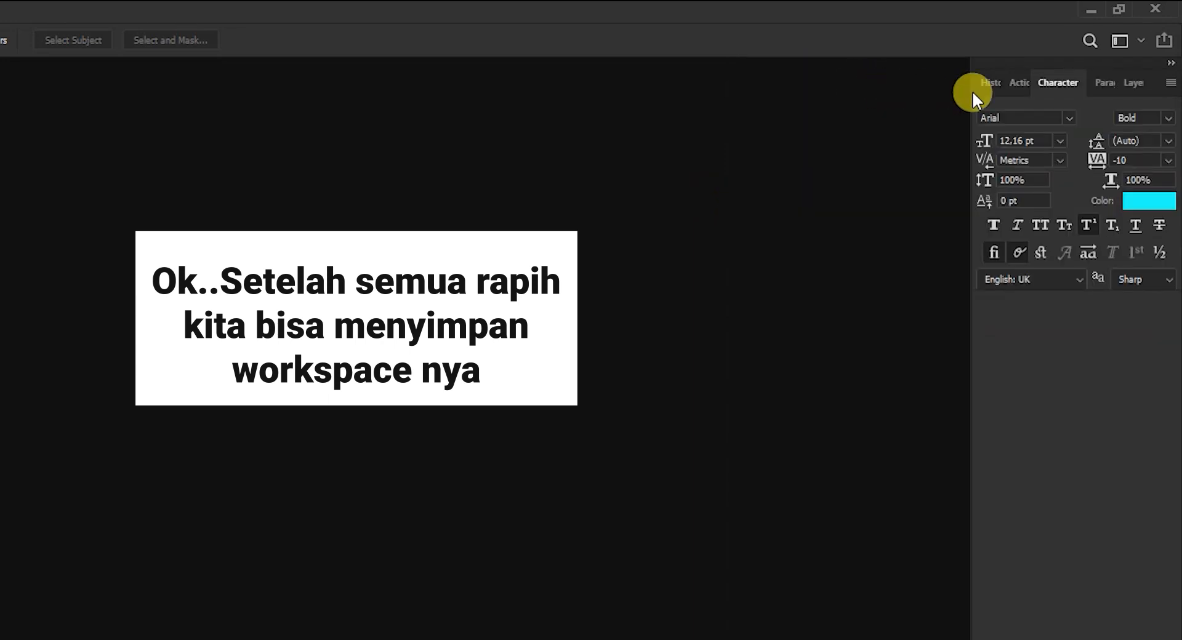
pyautogui.click(1106, 84)
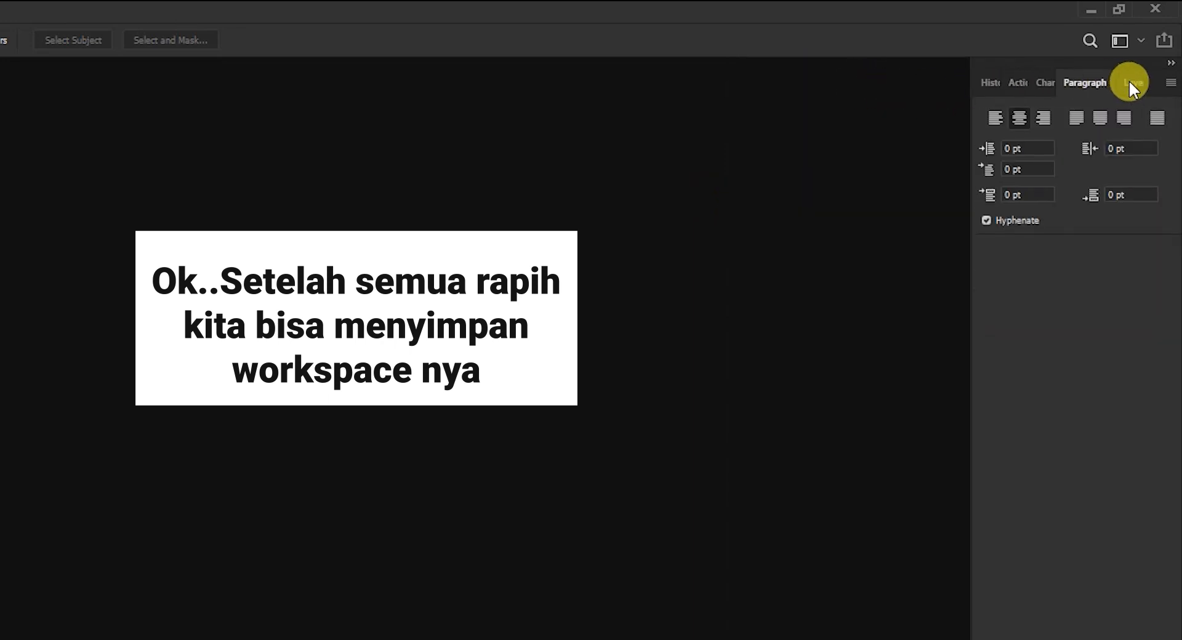
# - Bring Layers to the front of the panel group and save the layout as a new workspace named UD WORKSPACE
pyautogui.click(1135, 85)
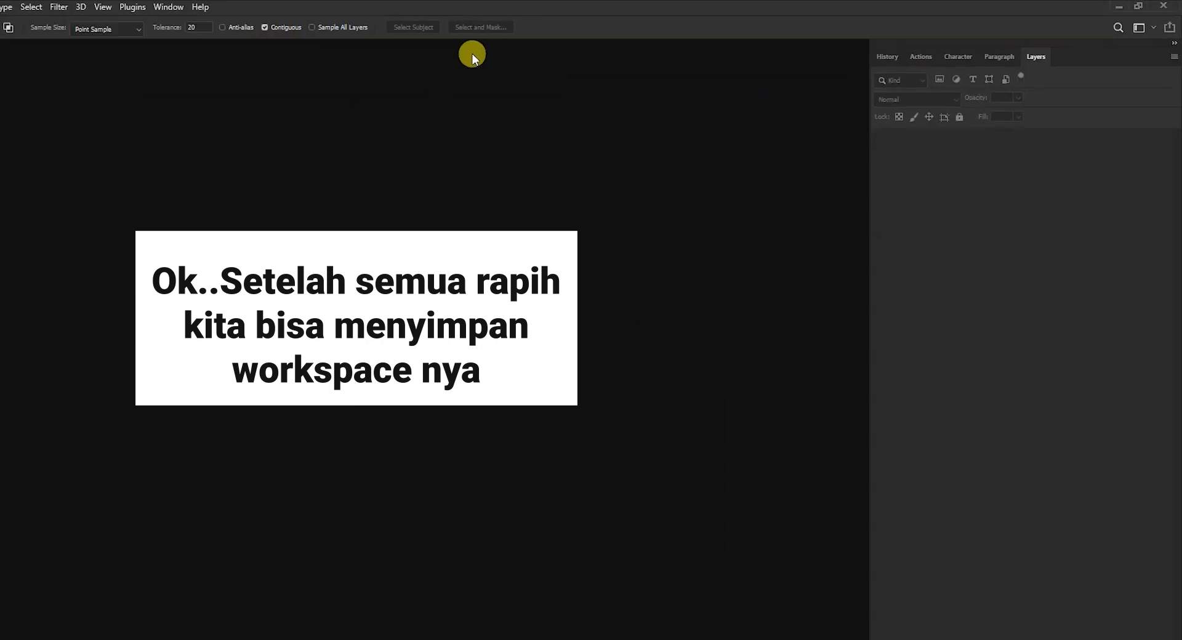
pyautogui.click(269, 7)
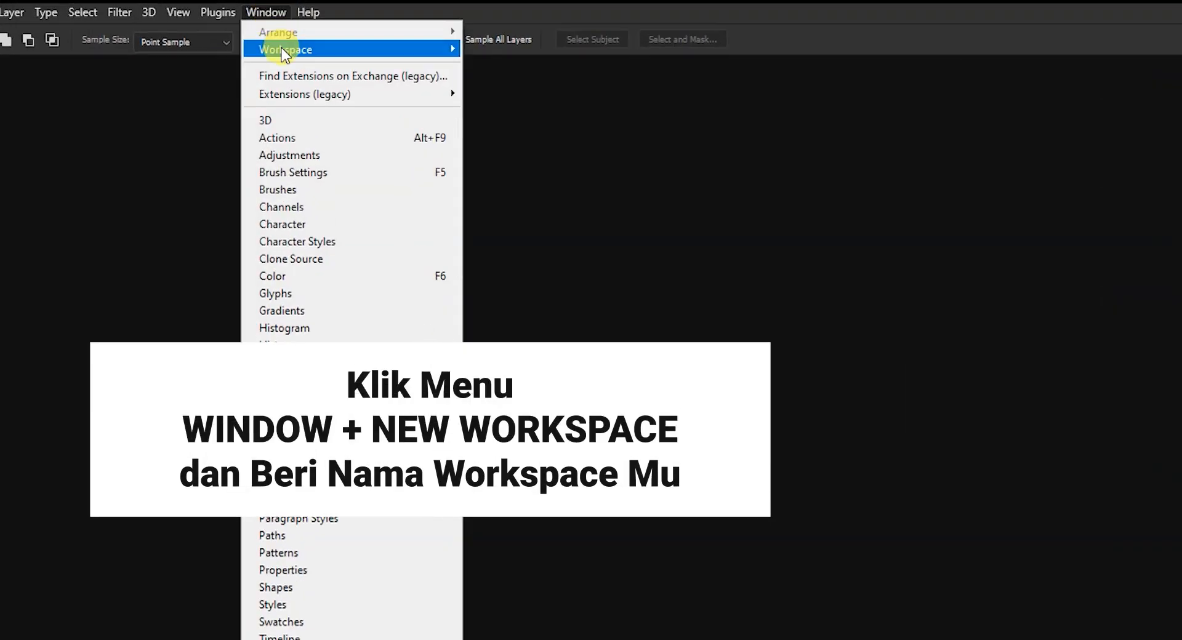
pyautogui.moveTo(282, 47)
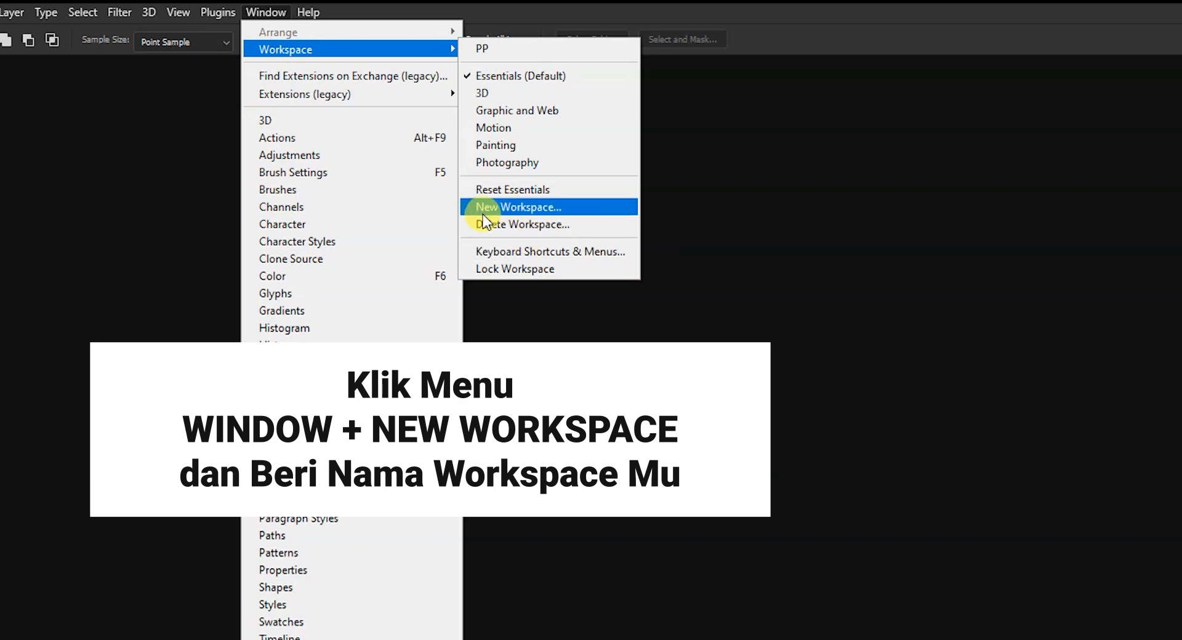
pyautogui.click(514, 210)
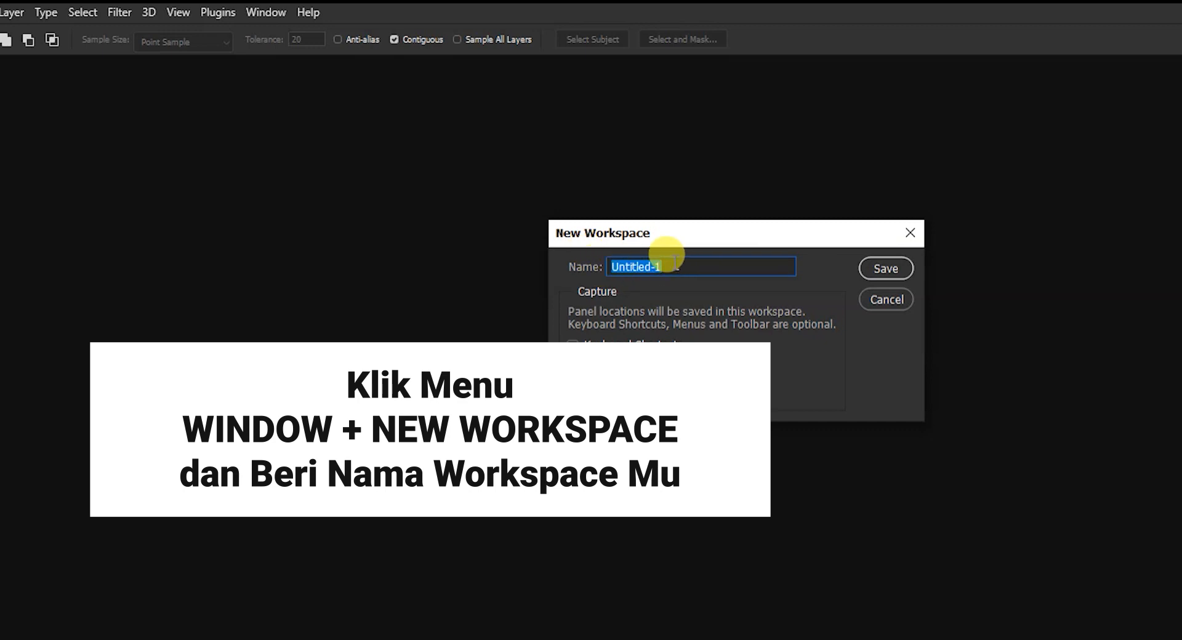
pyautogui.write('UD')
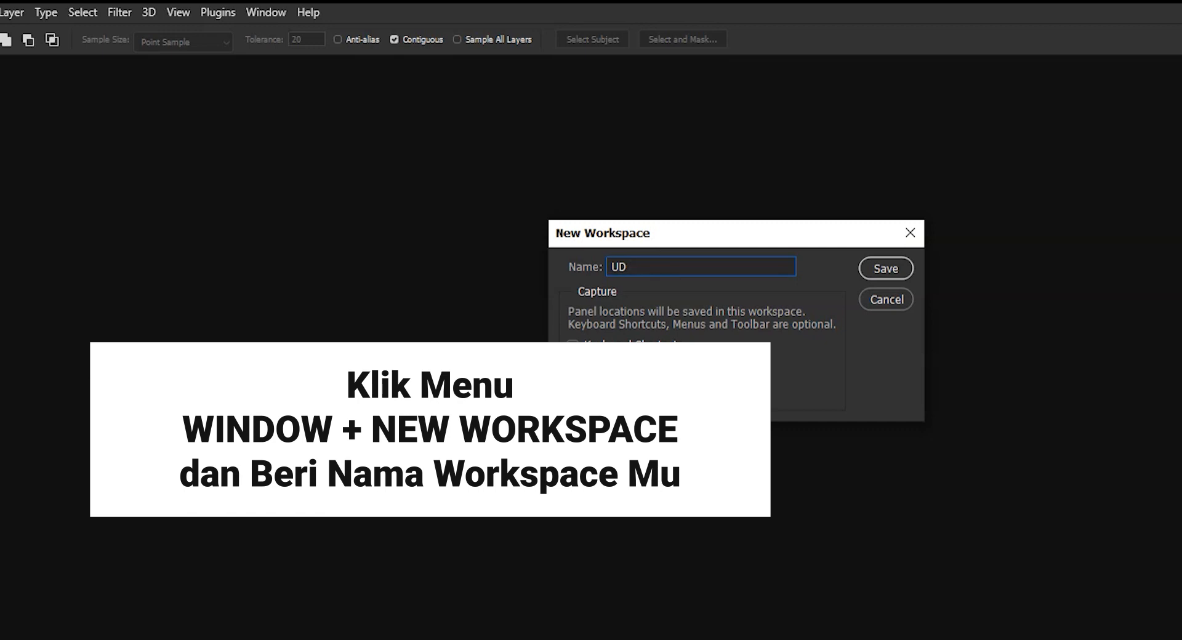
pyautogui.write('ORKSPACE')
pyautogui.click(872, 270)
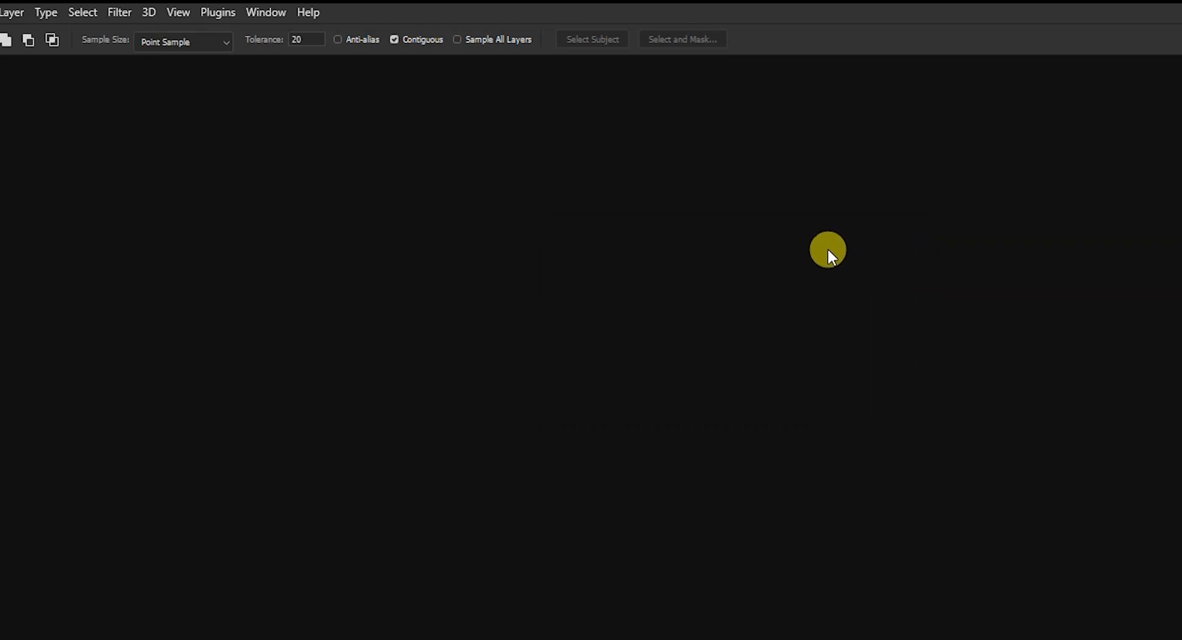
# - Switch the workspace to Essentials (Default), followed by the Motion workspace
pyautogui.click(276, 12)
pyautogui.moveTo(454, 49)
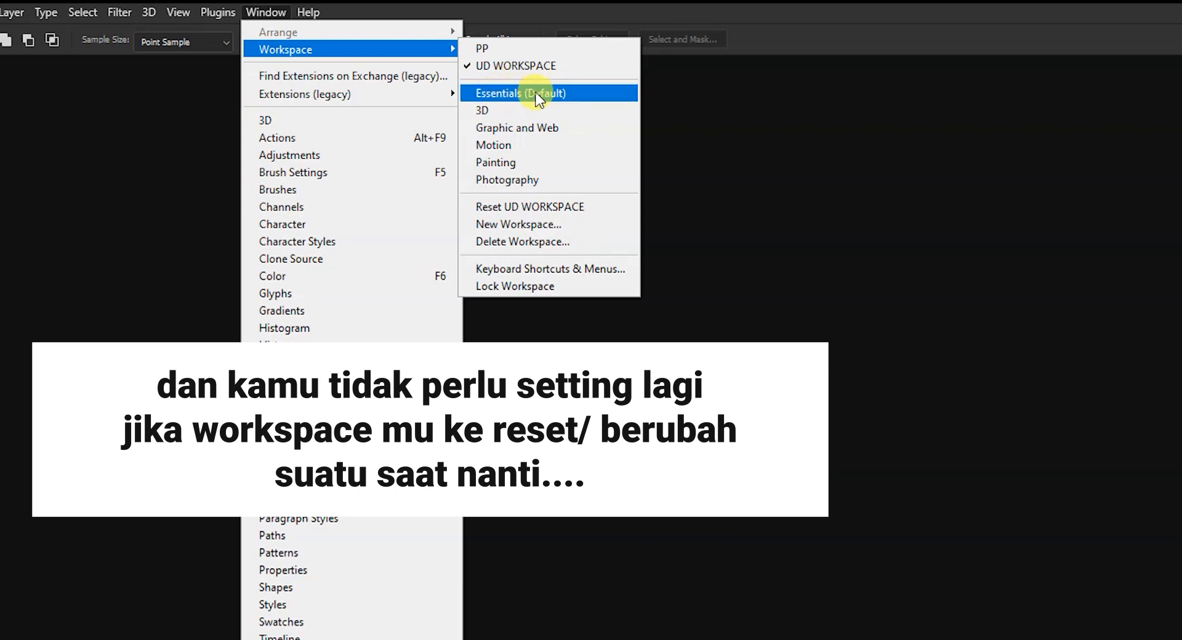
pyautogui.click(537, 94)
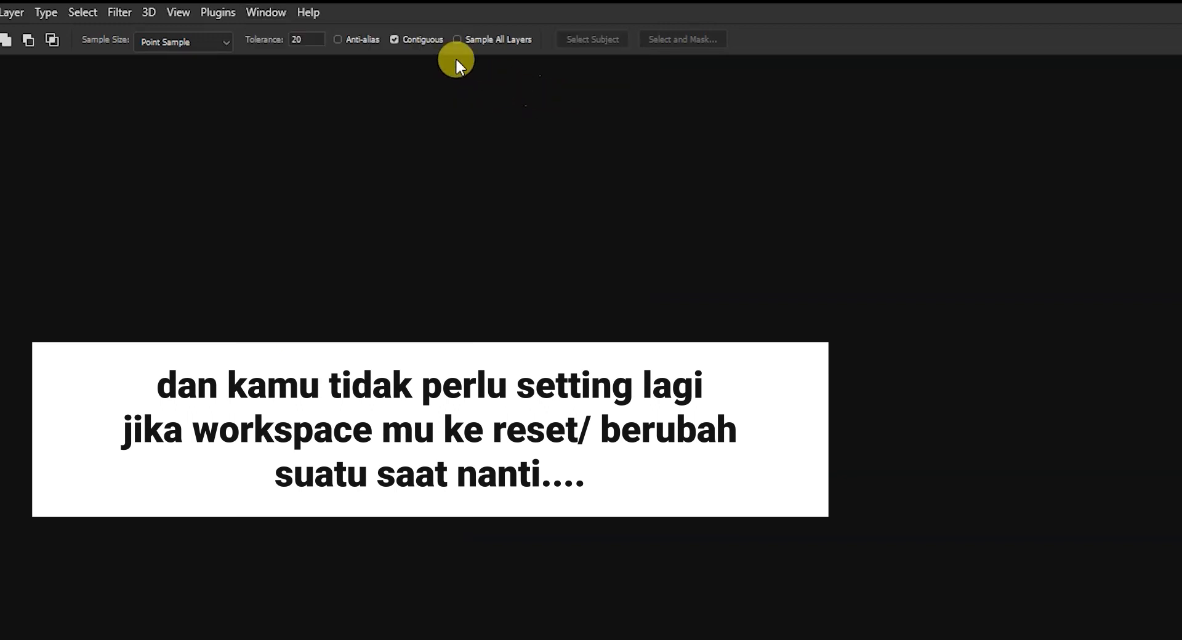
pyautogui.click(271, 14)
pyautogui.moveTo(300, 56)
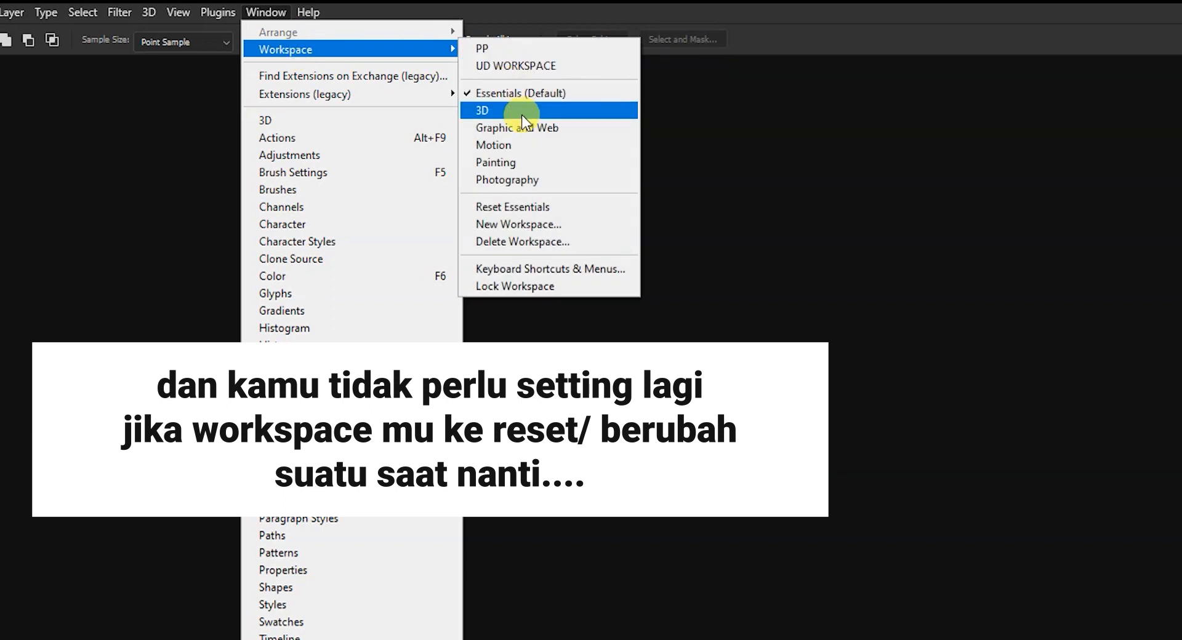
pyautogui.click(523, 147)
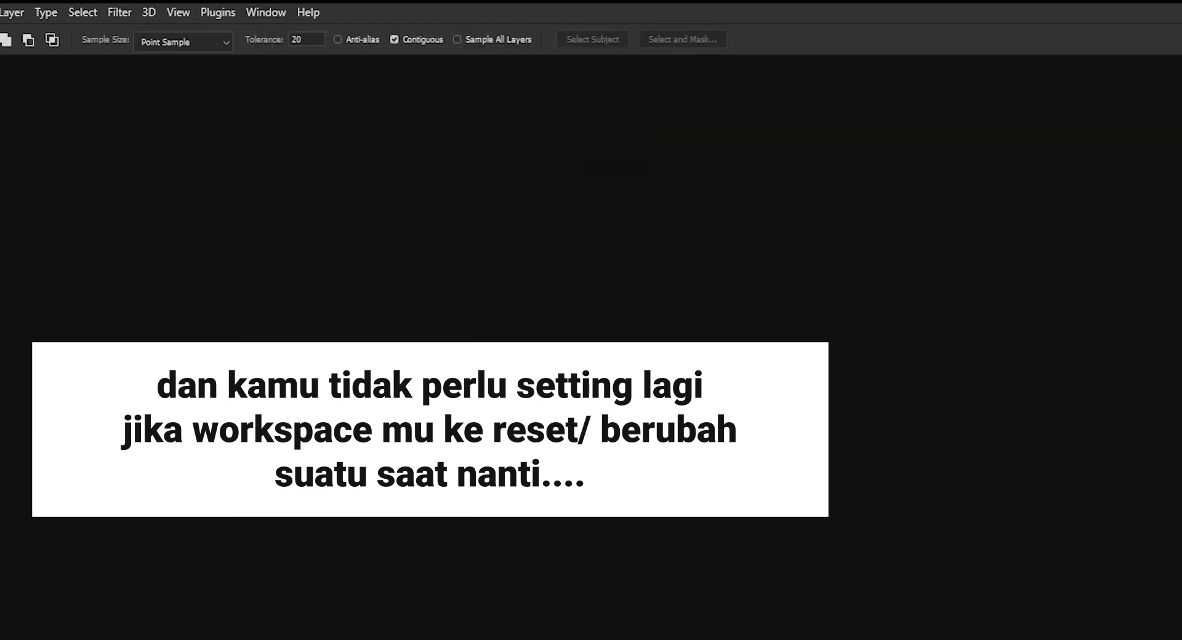
# - Restore the custom panel layout by switching from Motion to the saved UD WORKSPACE
pyautogui.click(270, 13)
pyautogui.moveTo(285, 54)
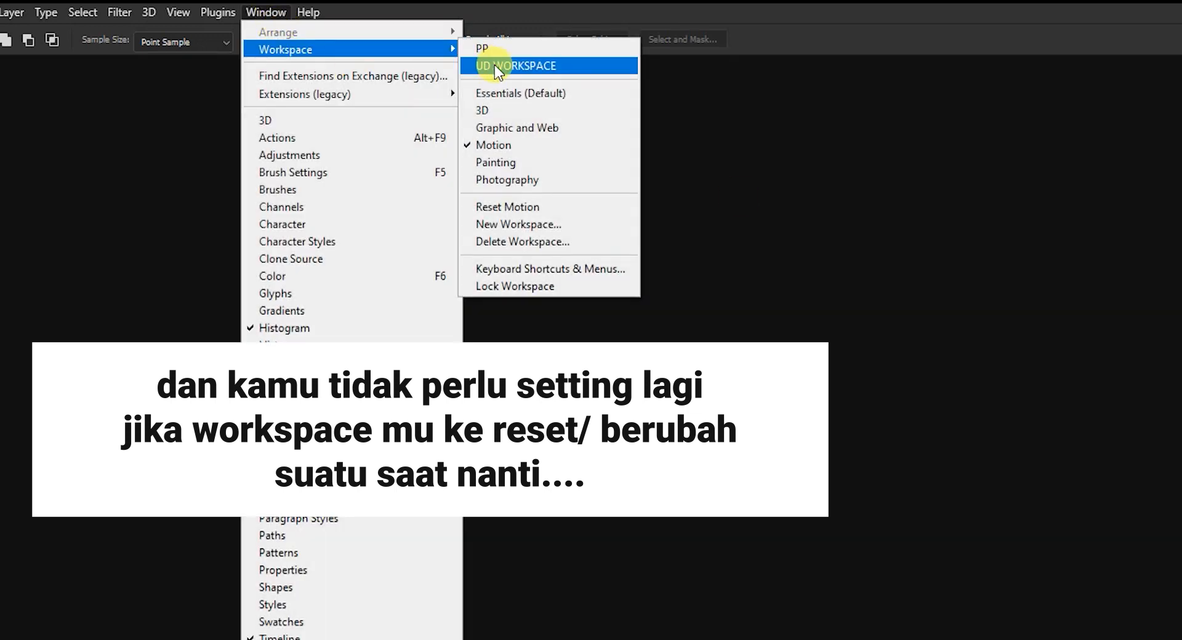
pyautogui.click(491, 65)
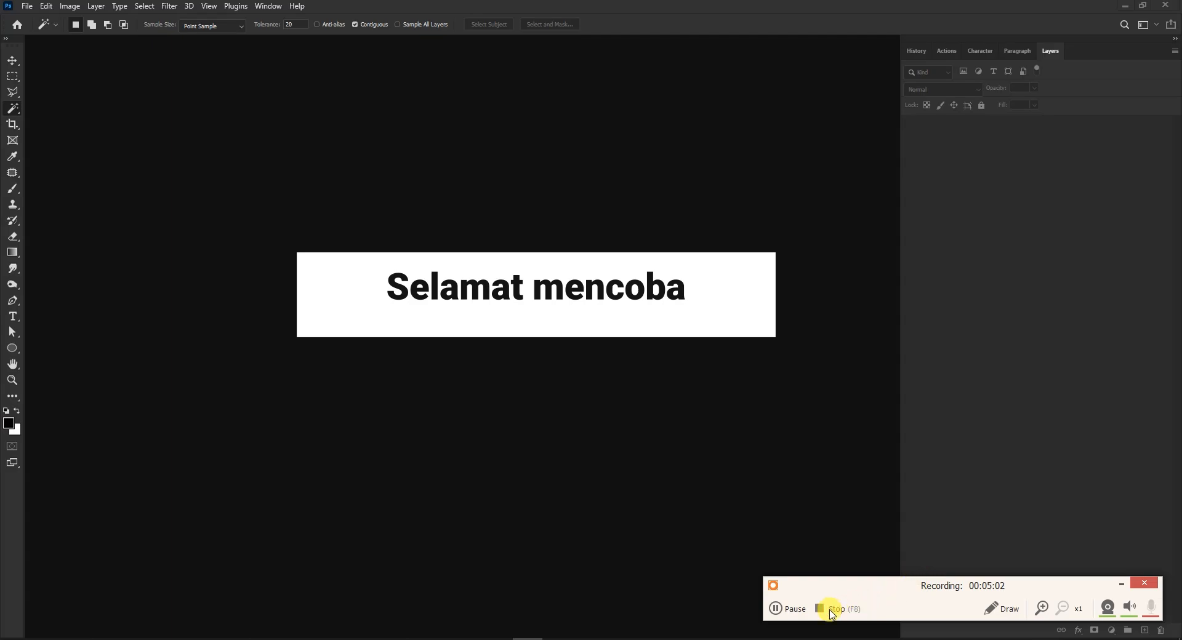
pyautogui.click(828, 609)
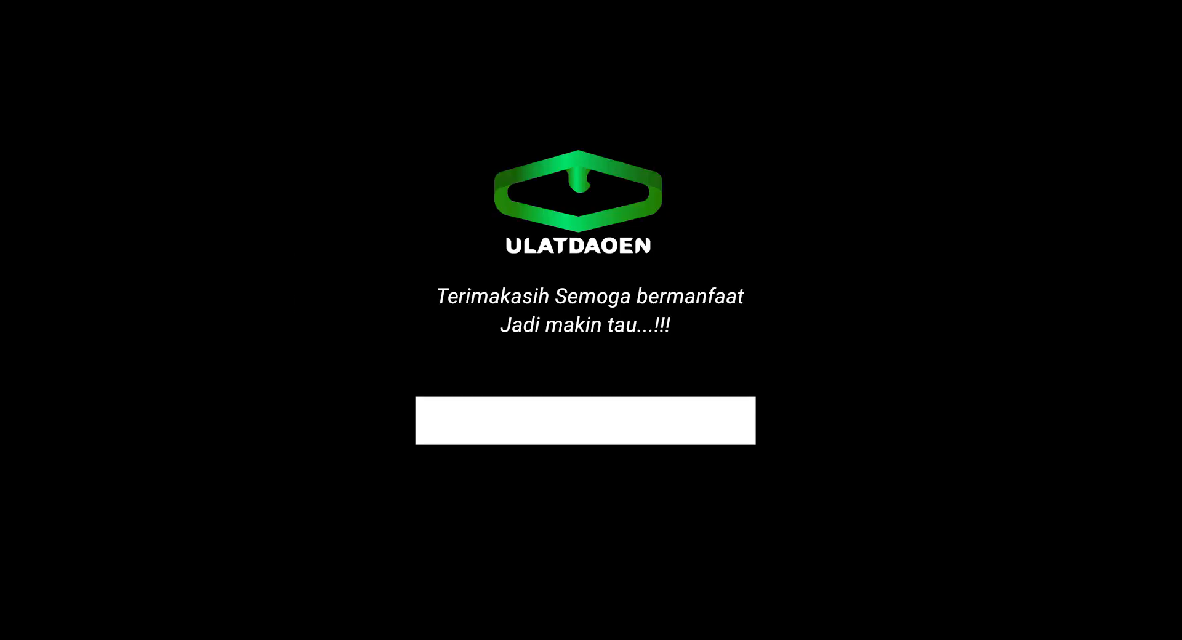